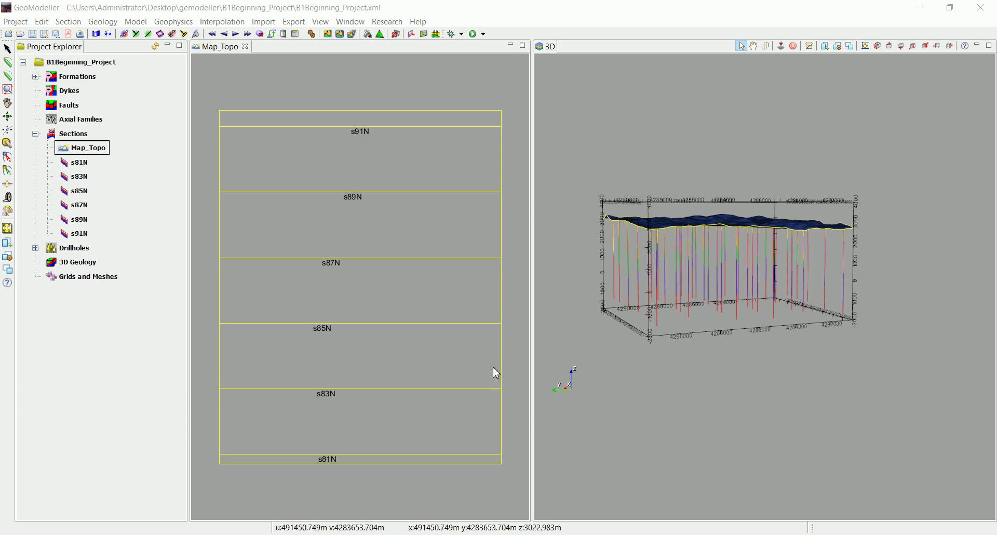
Step: Review the list of geology formations defined in the project
drag(647, 289, 743, 309)
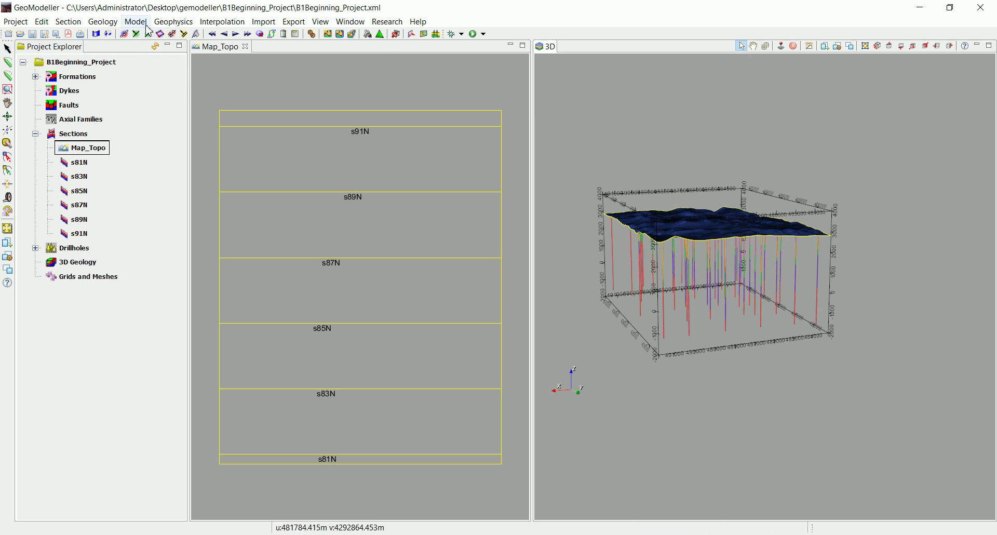
click(114, 24)
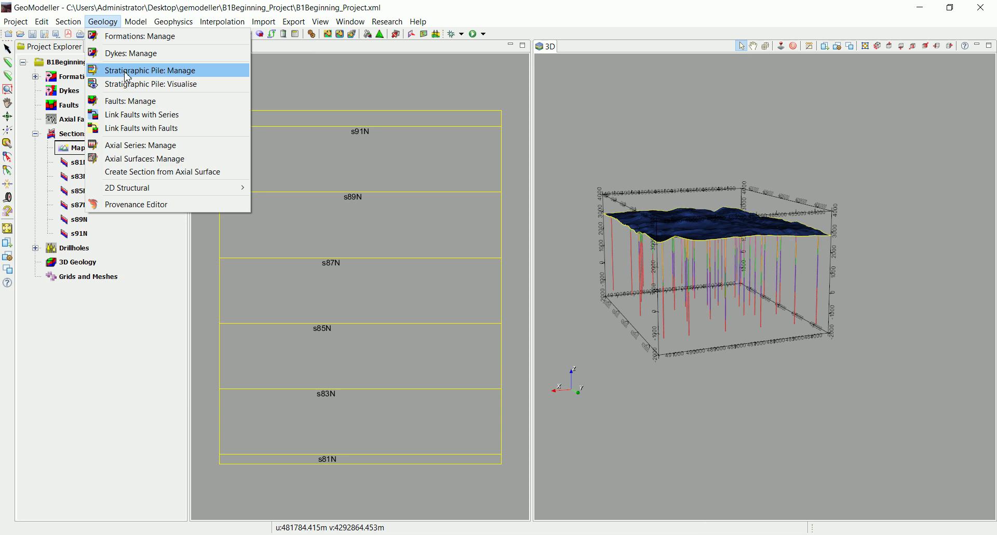
click(127, 36)
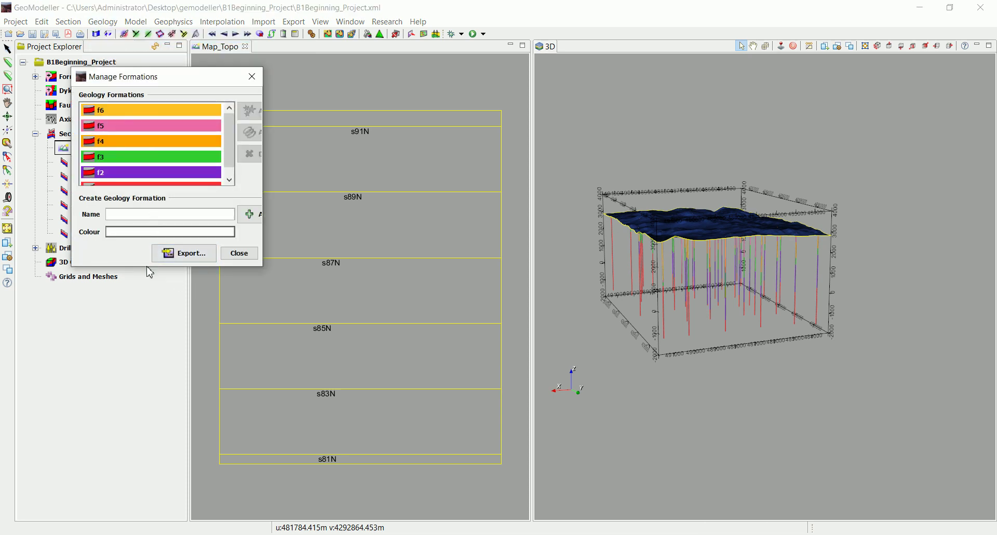
drag(145, 266, 128, 390)
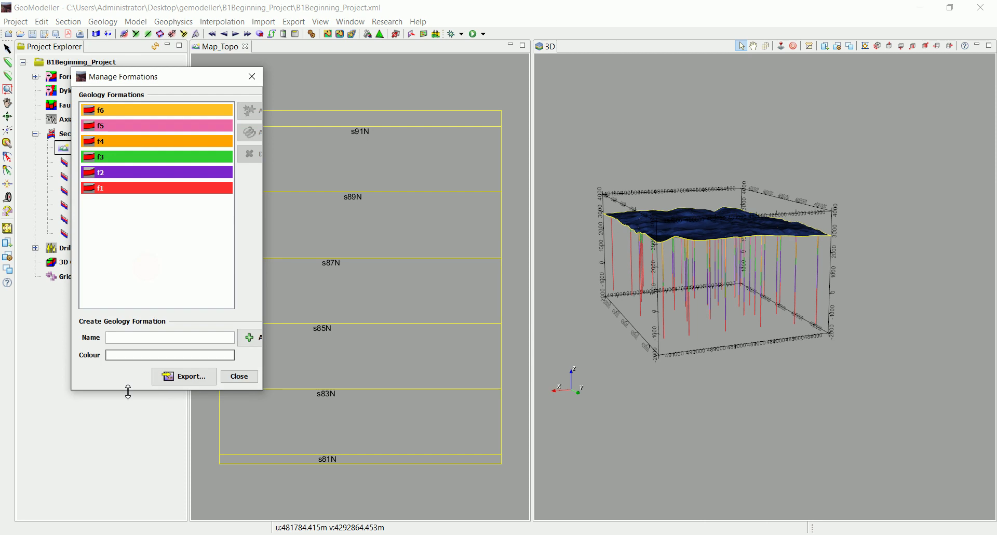
click(249, 79)
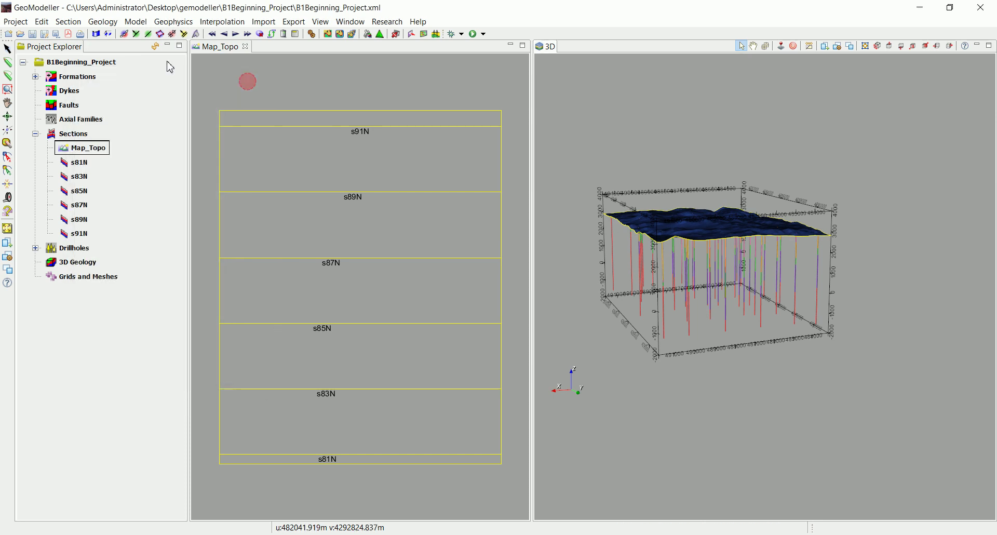
click(101, 24)
click(111, 35)
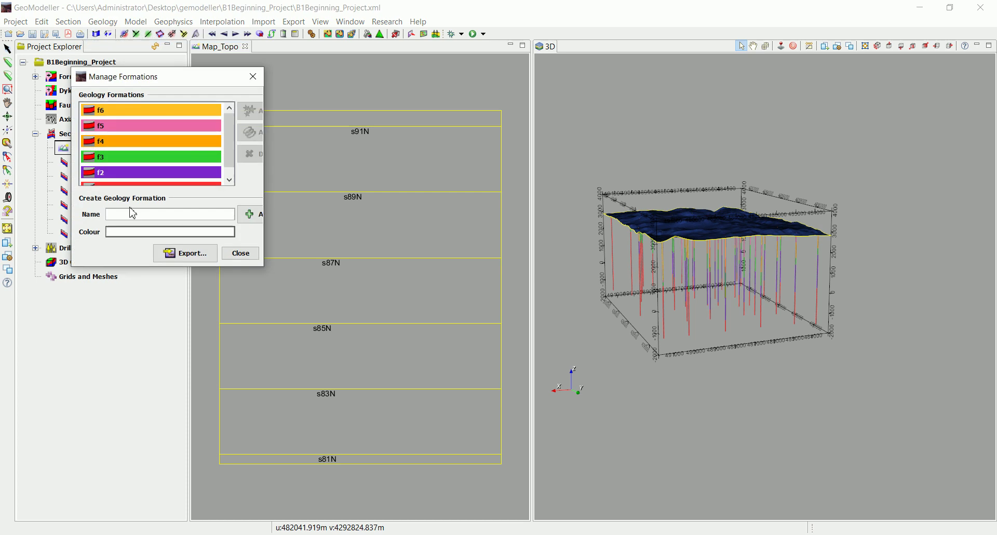
click(240, 253)
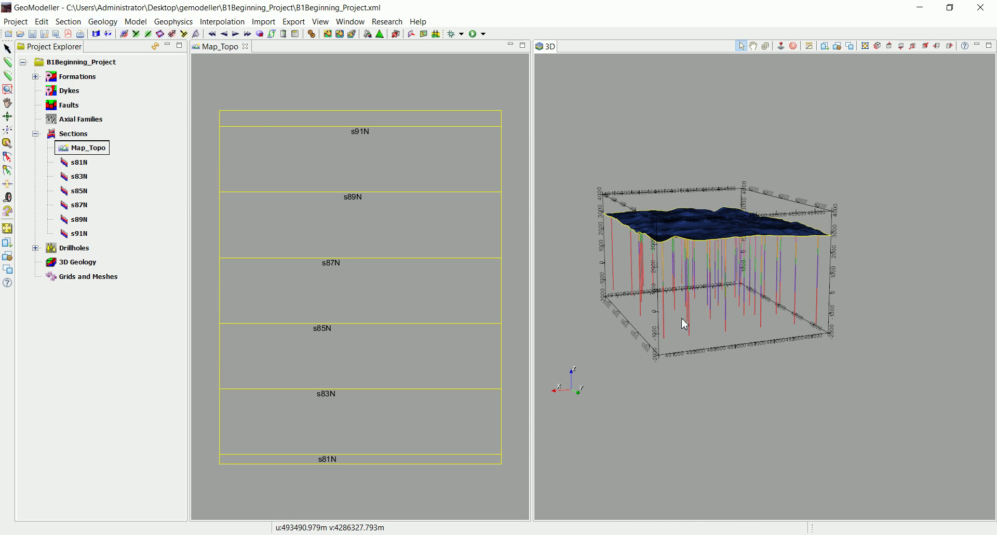
Step: Review the geology series, their formations and their relationships in the stratigraphic pile
click(102, 23)
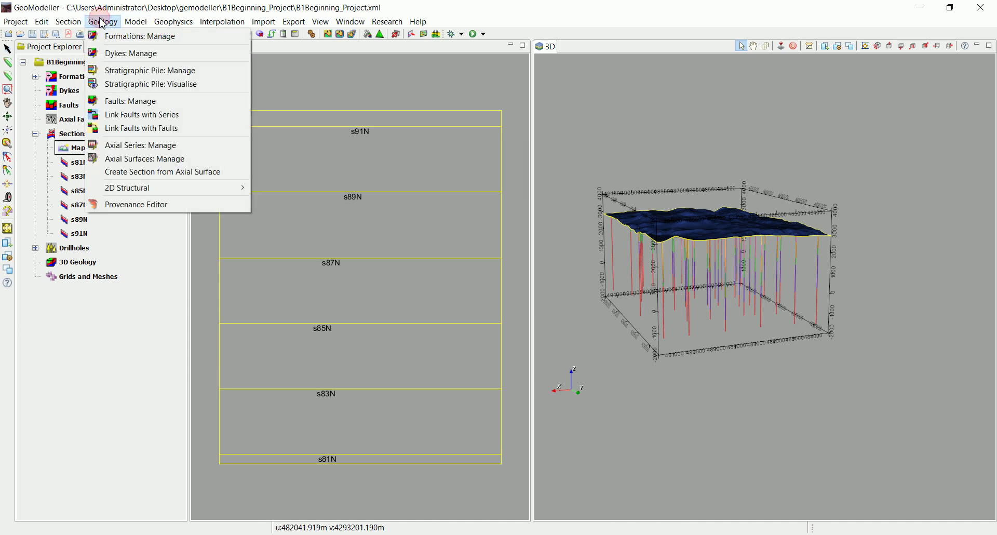
click(123, 72)
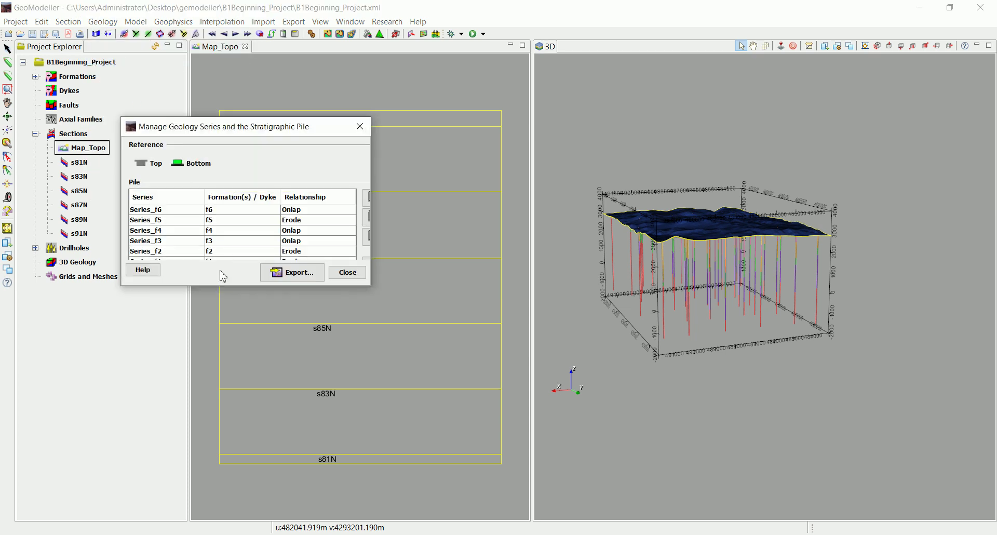
drag(219, 285, 206, 403)
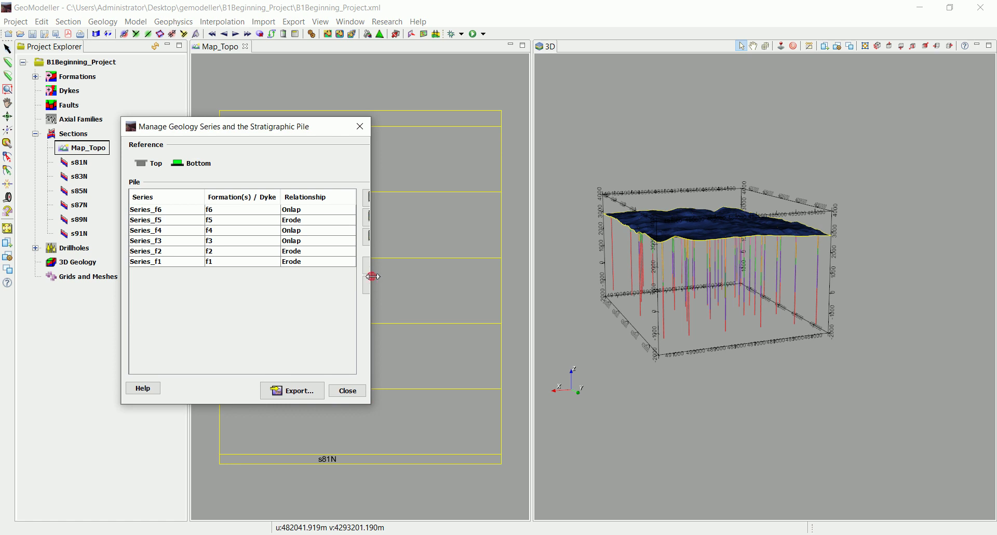
drag(370, 276, 469, 276)
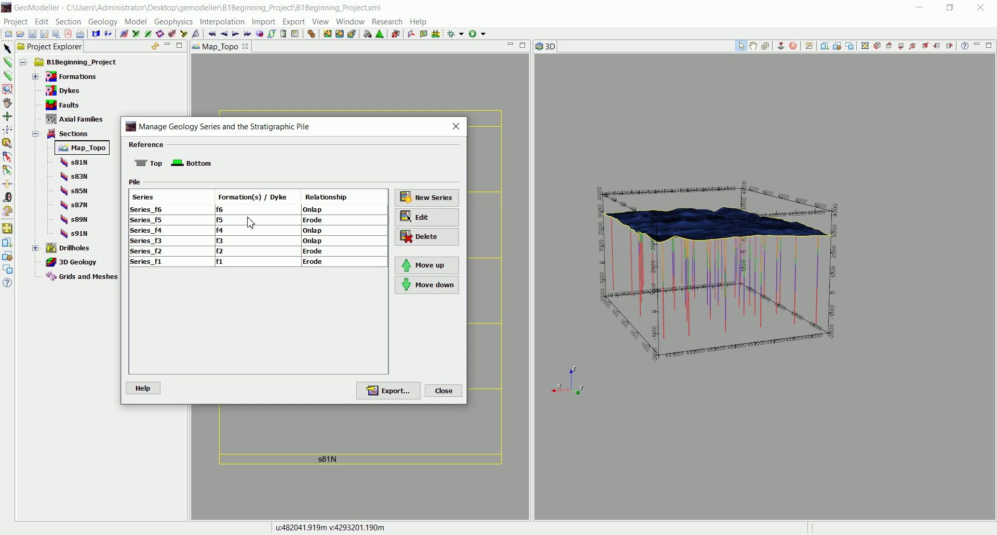
click(455, 131)
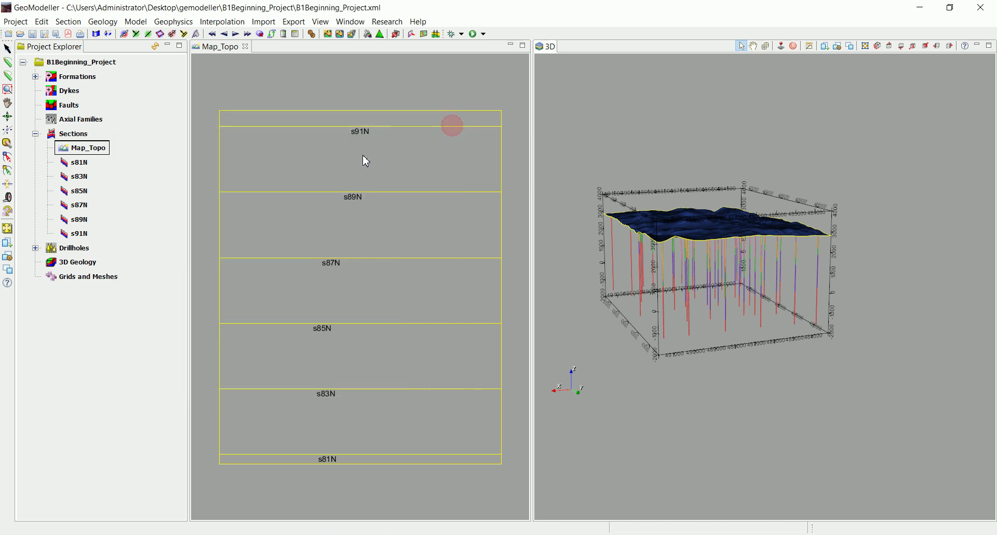
Step: Examine the geological log of drillhole VDH_s81N_01
click(36, 248)
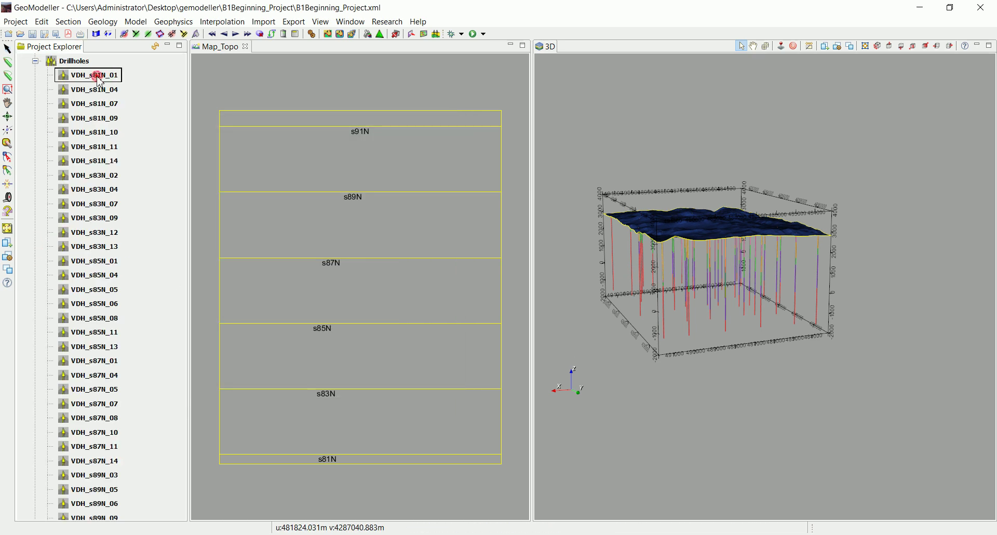
double_click(94, 75)
drag(262, 110, 802, 141)
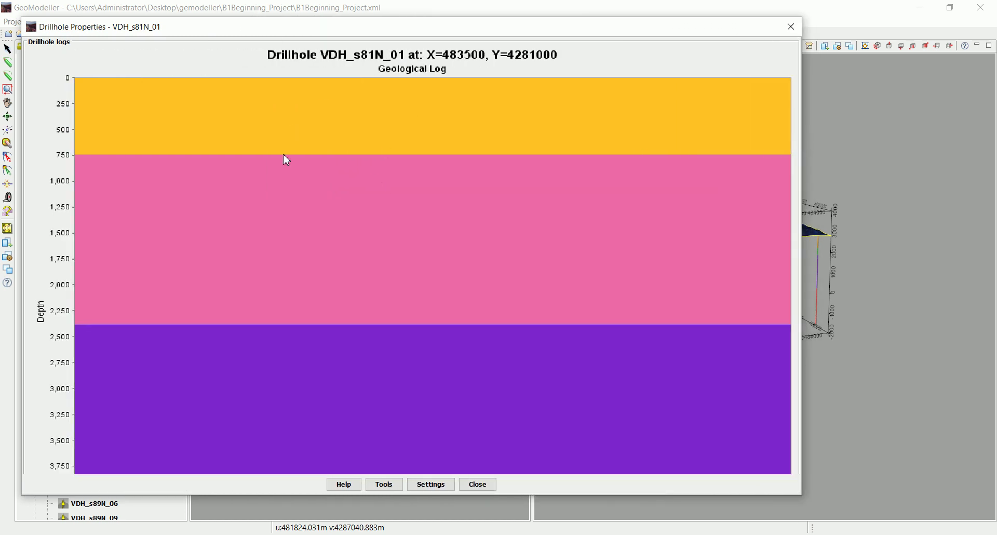
click(791, 26)
Step: Compare the drillhole log colours with the formation list, and collapse the drillhole list in the project tree
click(103, 22)
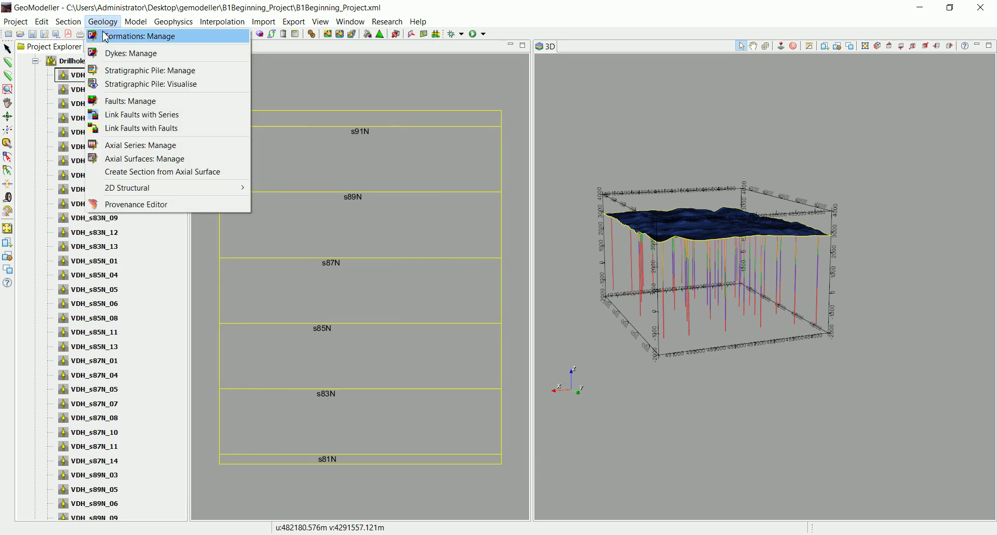
click(105, 37)
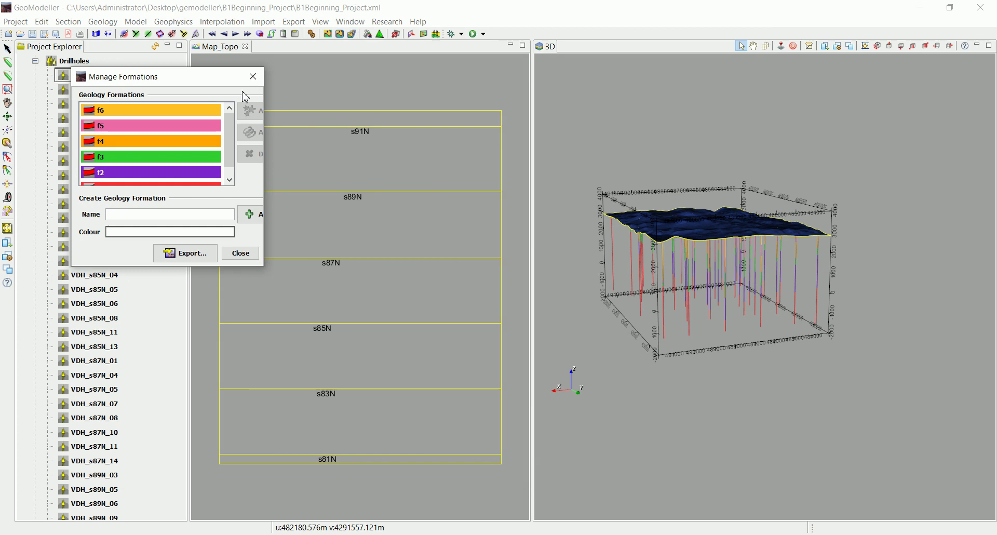
click(253, 76)
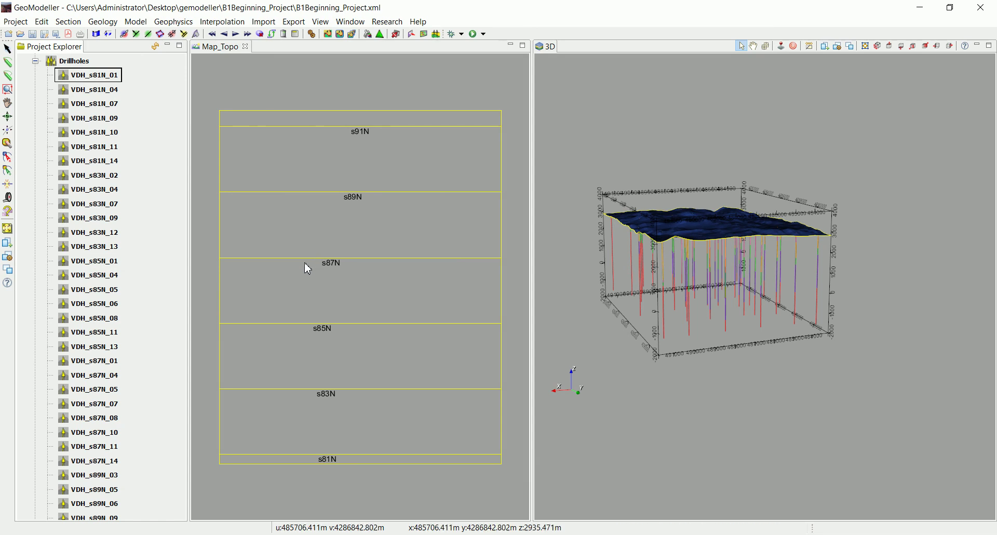
scroll(337, 314, down, 2)
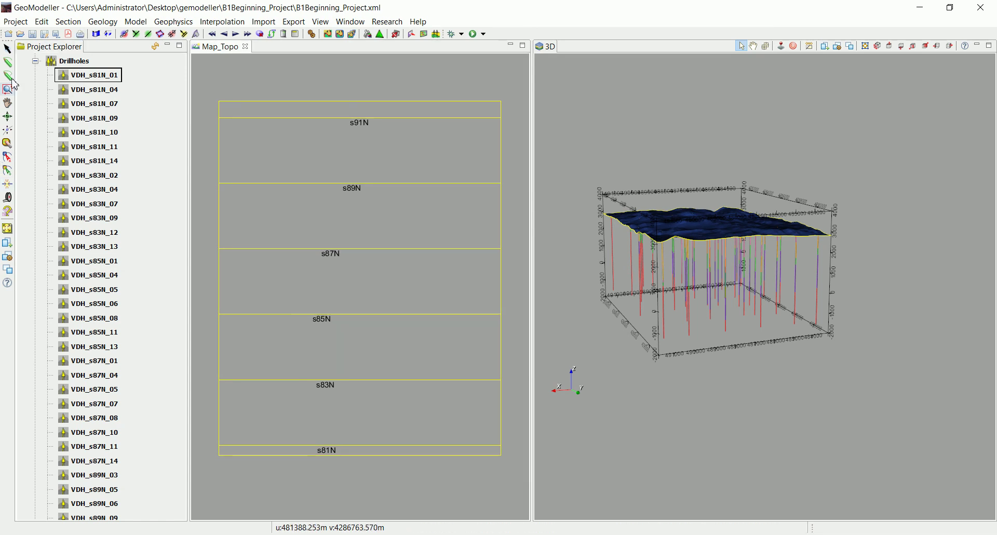
click(35, 60)
scroll(352, 239, down, 2)
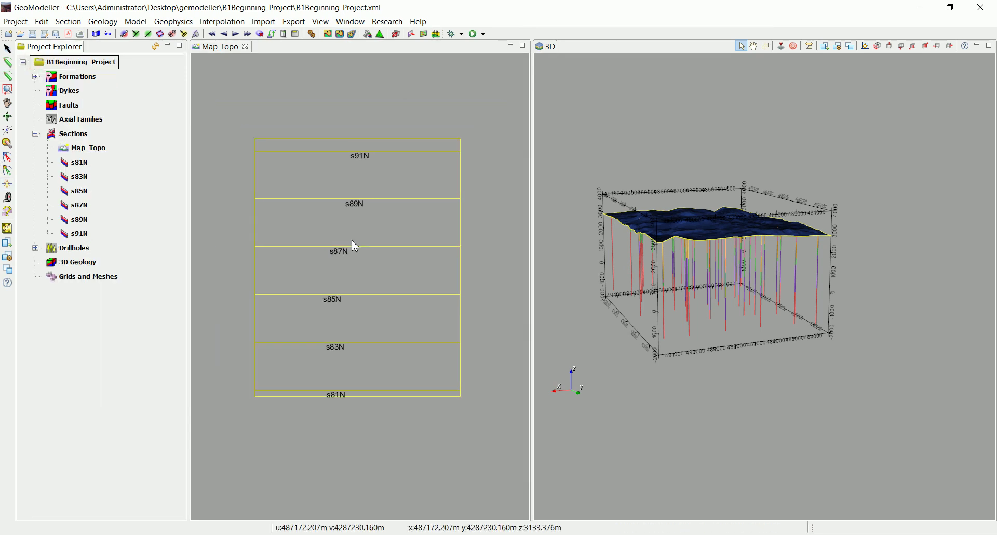
Step: Project the geology data from all sources, including drillhole contacts and traces, onto Map_Topo with a maximum projection distance of 1
drag(533, 315, 573, 315)
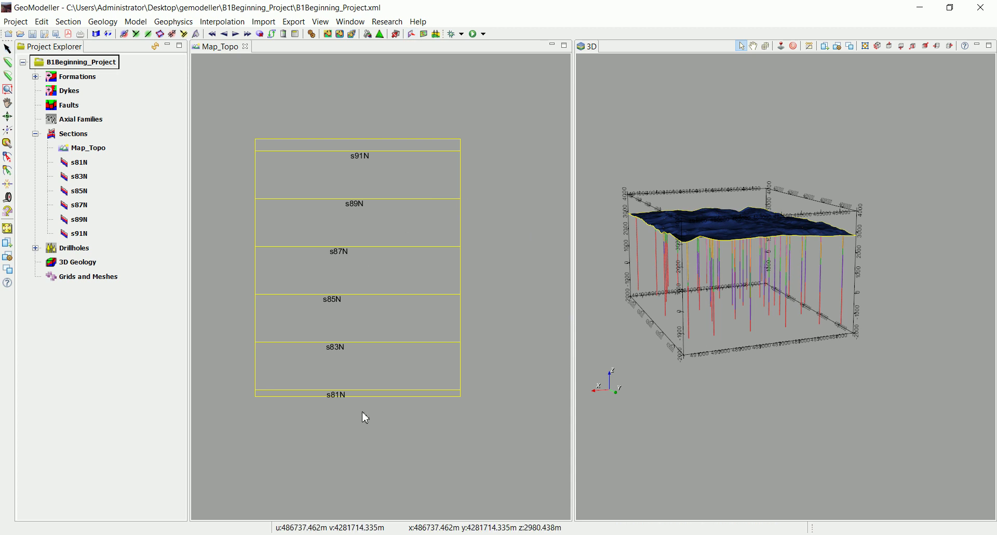
click(412, 33)
drag(222, 65, 340, 95)
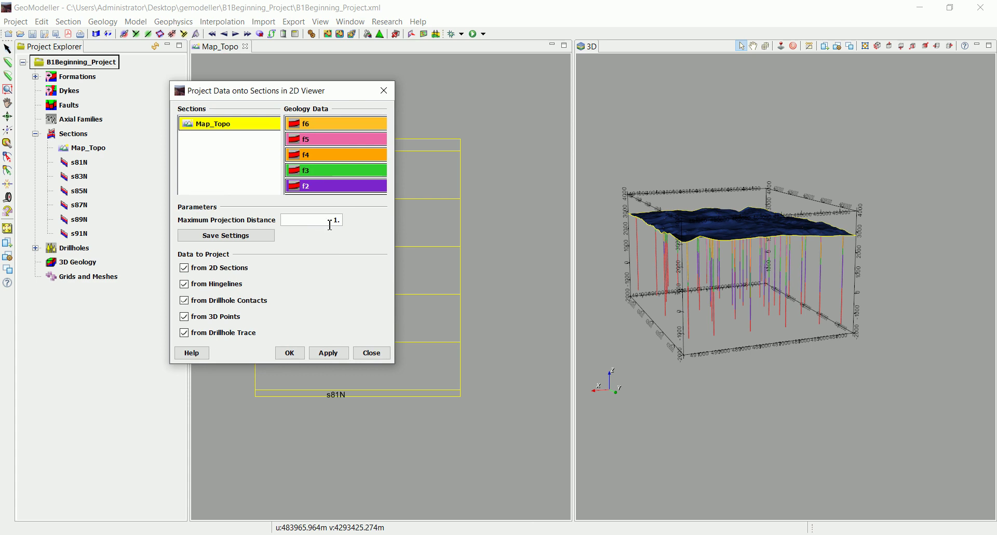
double_click(332, 221)
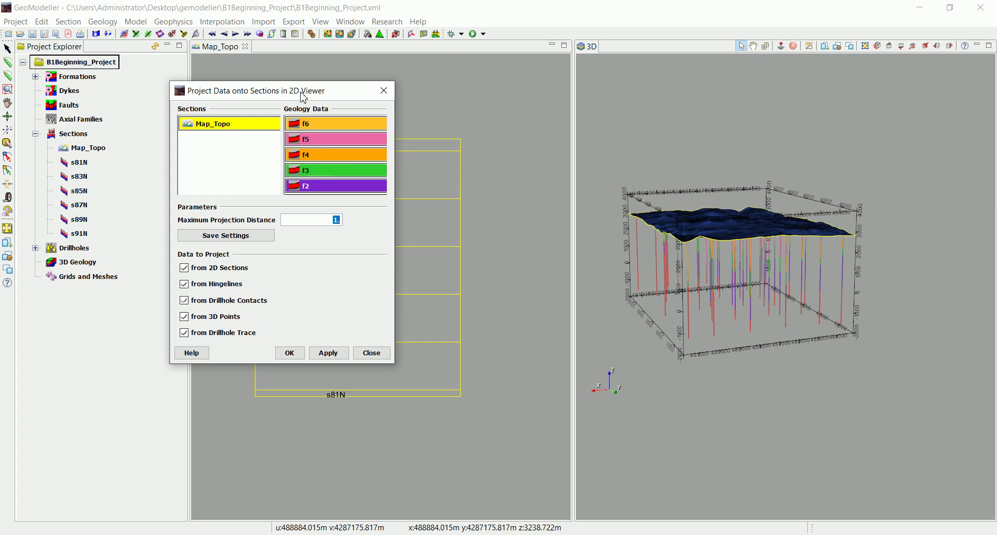
drag(304, 93, 218, 92)
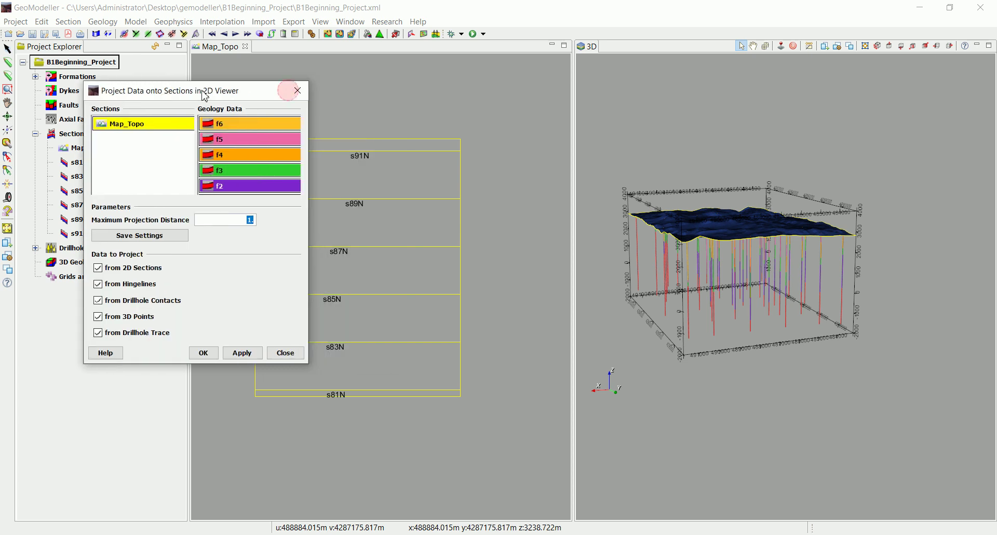
click(204, 353)
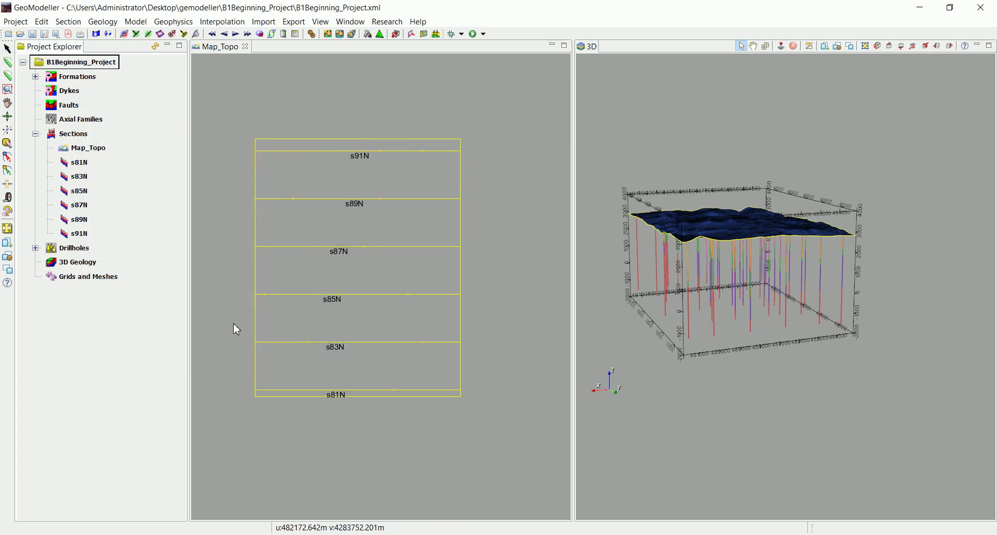
scroll(396, 194, up, 3)
scroll(359, 226, down, 5)
middle_drag(357, 225, 423, 263)
scroll(425, 218, up, 2)
middle_drag(437, 205, 398, 204)
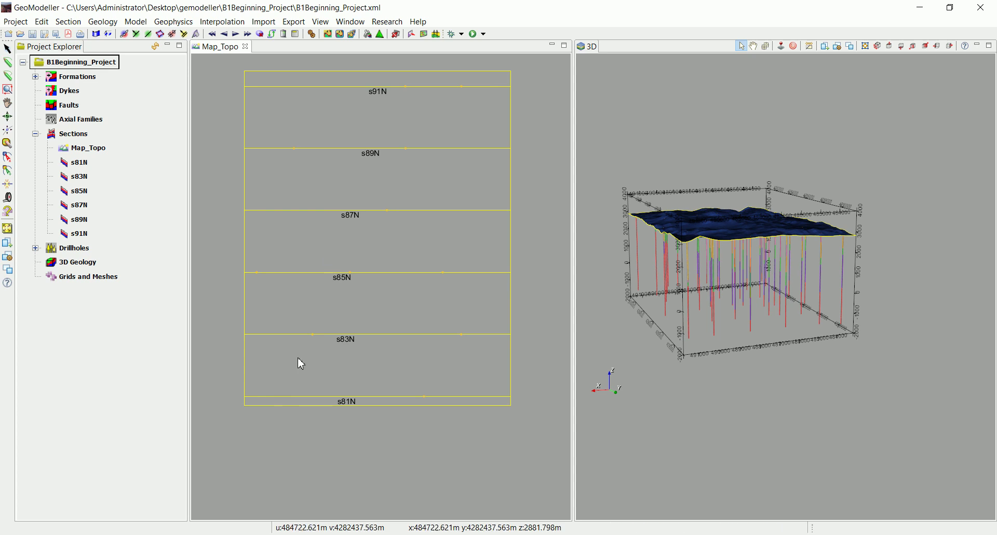
Step: Set the display radius of all drillholes to 1
right_click(77, 248)
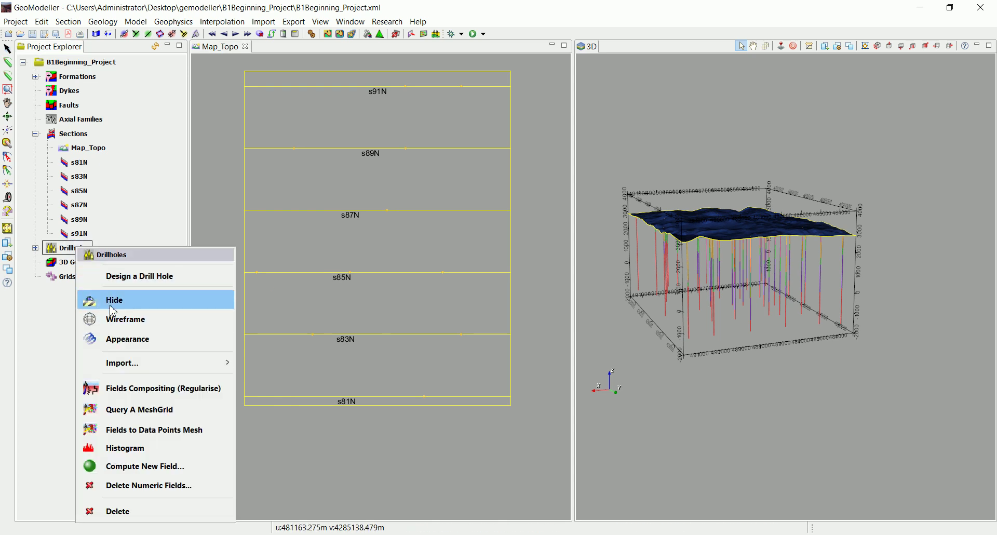
click(117, 340)
click(115, 108)
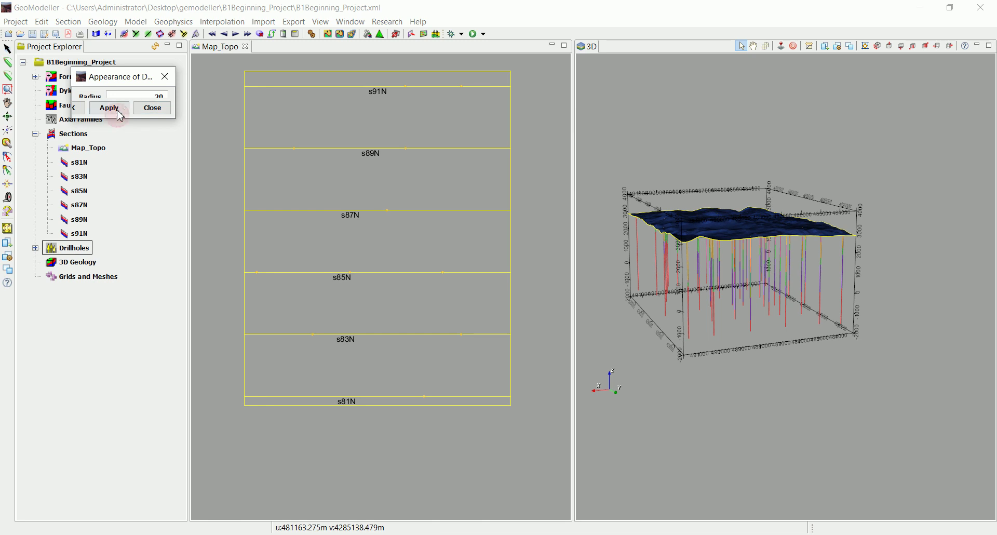
double_click(149, 94)
text(1)
click(116, 109)
Step: Dismiss the disk cleanup notification and set the drillhole display radius to 20
double_click(150, 94)
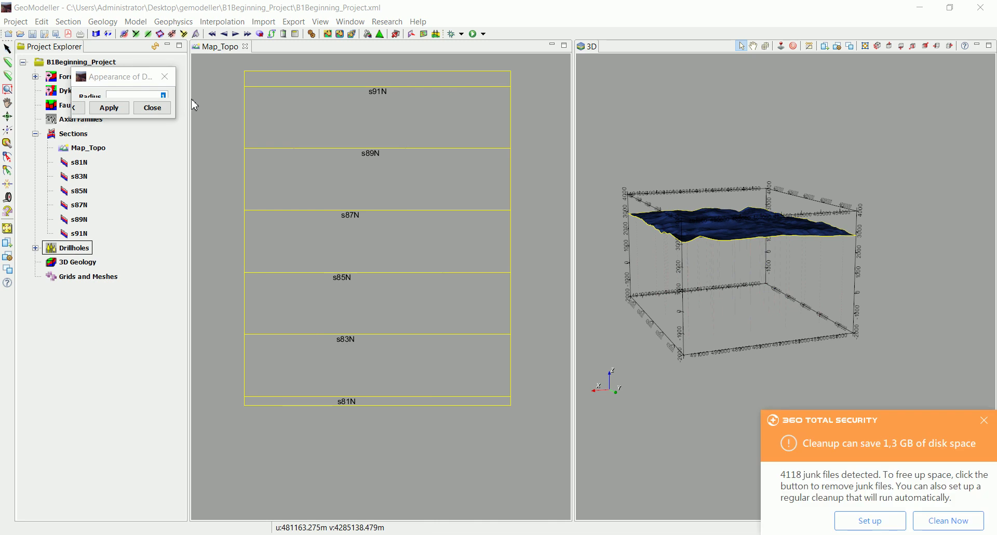
click(986, 424)
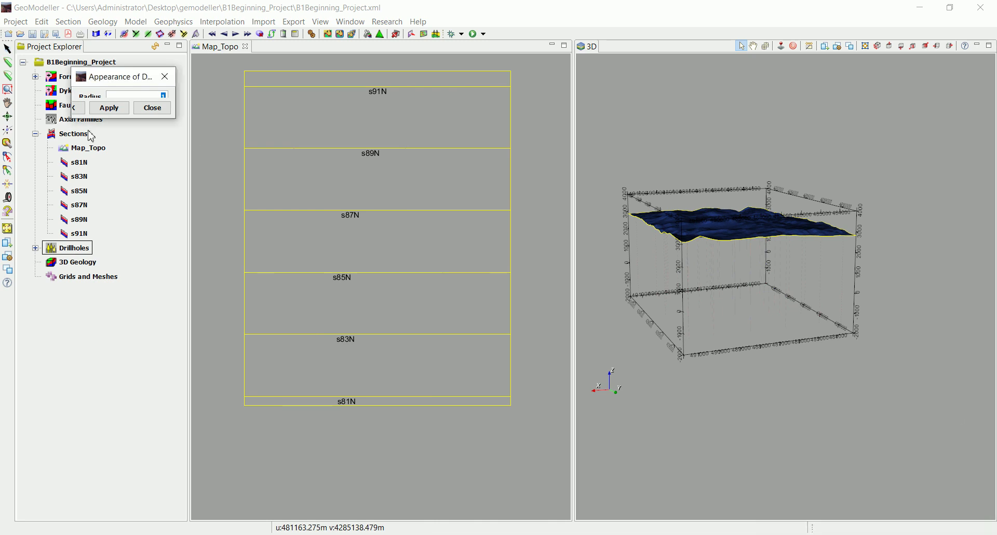
text(20)
click(110, 108)
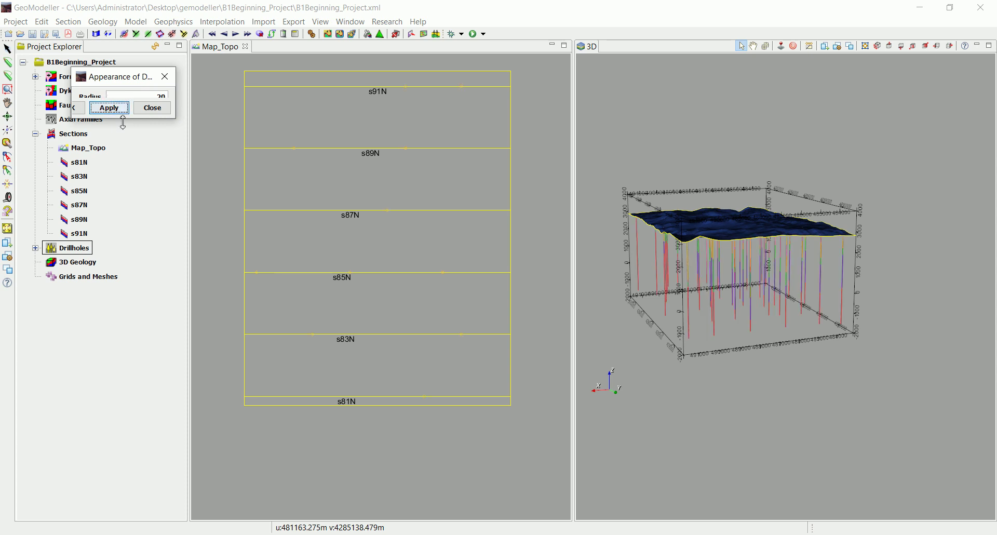
Step: Set the display radius of all drillholes to 100 and finish editing their appearance
double_click(158, 95)
text(100)
click(109, 108)
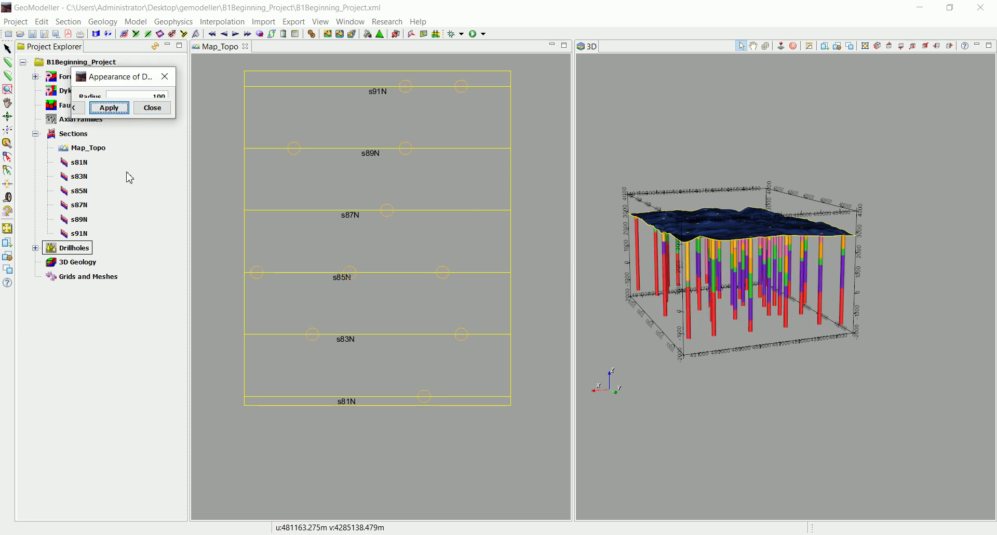
click(79, 108)
Step: Open the sections s81N, s83N, s85N, s87N, s89N and s91N for viewing in 2D and 3D
drag(675, 327, 725, 350)
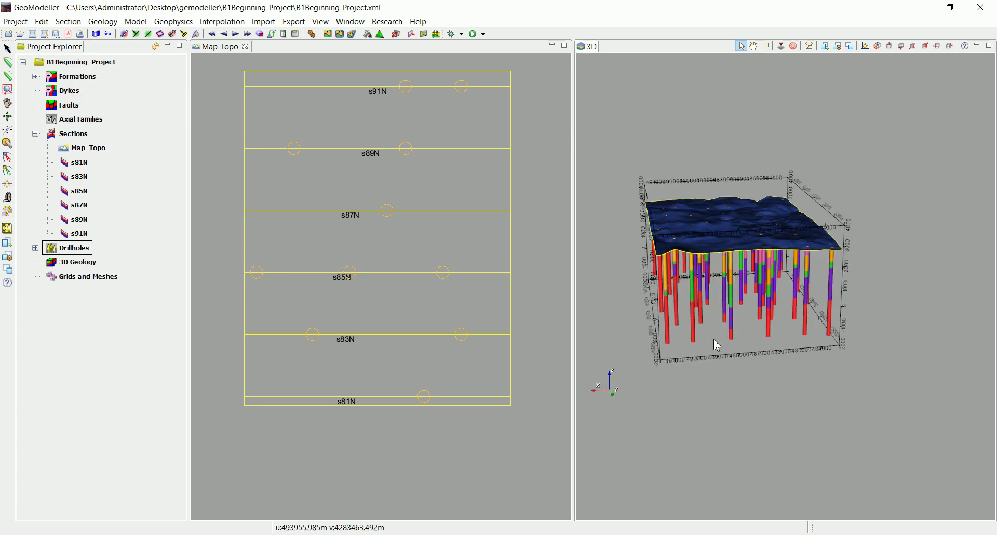
mouse_move(412, 271)
middle_down()
mouse_move(411, 334)
mouse_move(405, 287)
middle_up()
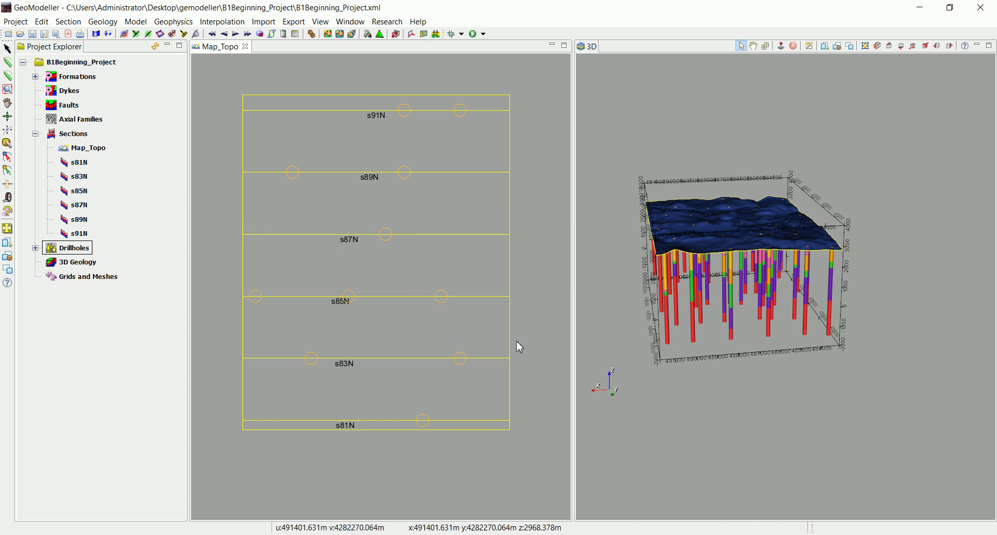
double_click(81, 163)
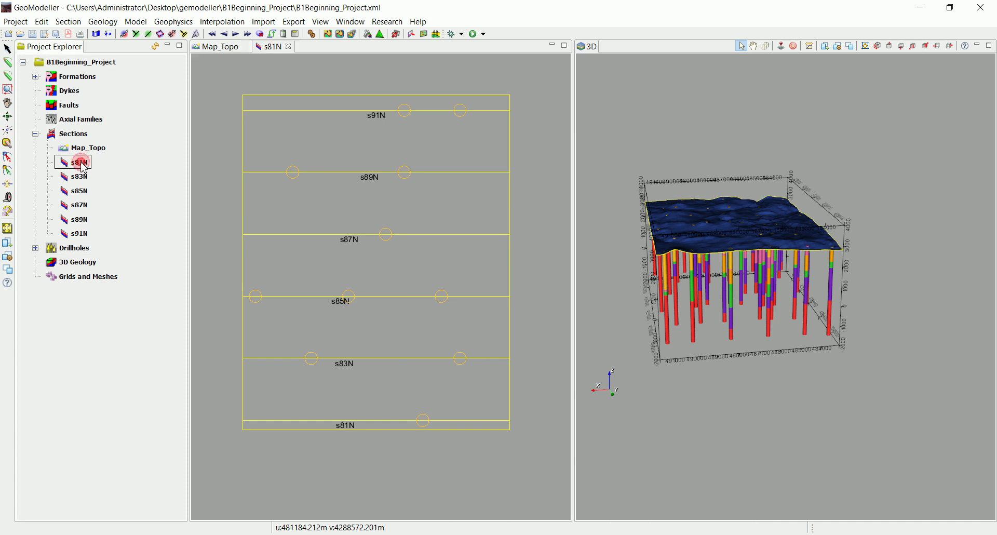
double_click(79, 176)
double_click(80, 190)
double_click(79, 206)
double_click(79, 219)
double_click(79, 233)
drag(764, 232, 781, 210)
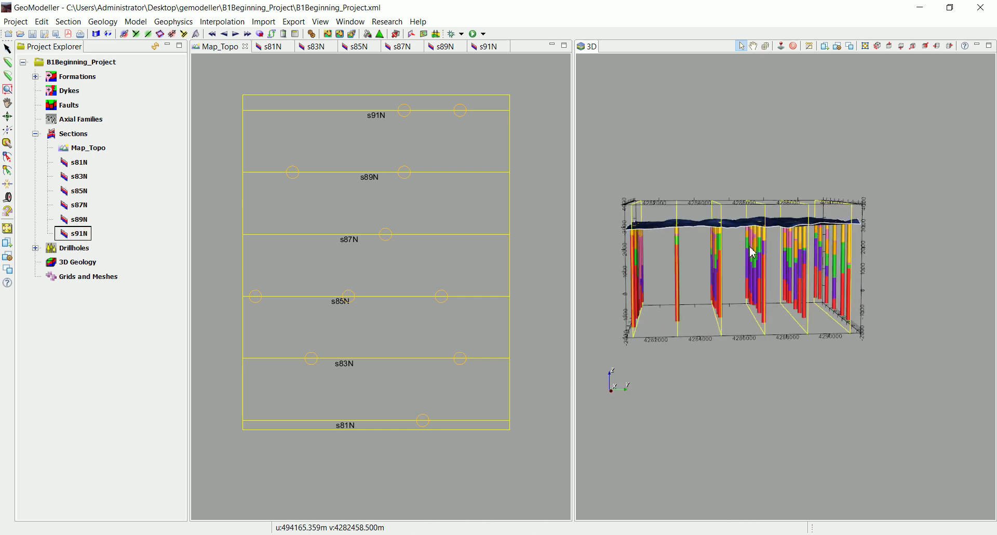
Step: Display section s81N in 2D and project the drillhole data onto it
drag(757, 265, 751, 272)
drag(662, 285, 745, 269)
drag(814, 258, 756, 323)
mouse_move(772, 280)
mouse_down()
mouse_move(738, 286)
mouse_move(723, 230)
mouse_move(688, 269)
mouse_up()
drag(842, 231, 807, 266)
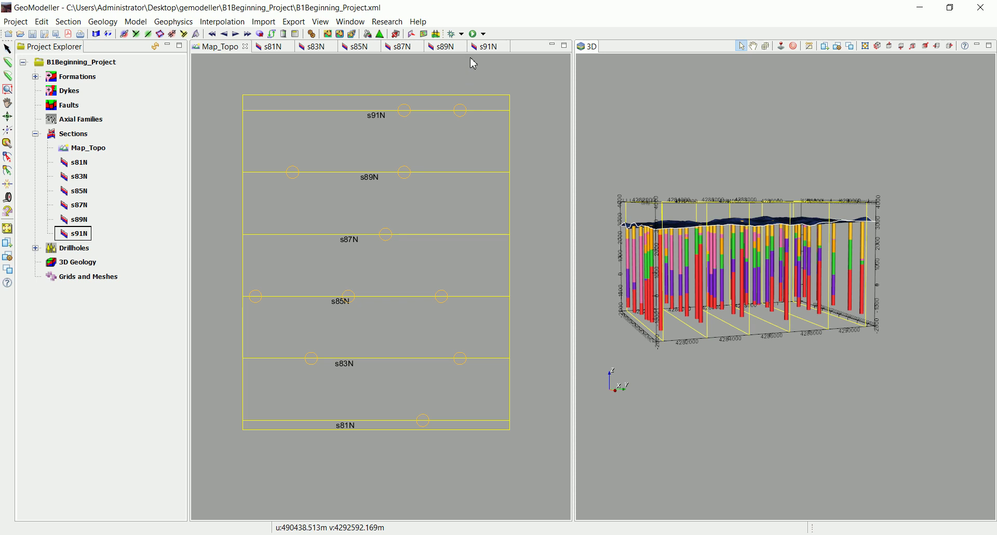
click(413, 34)
click(272, 46)
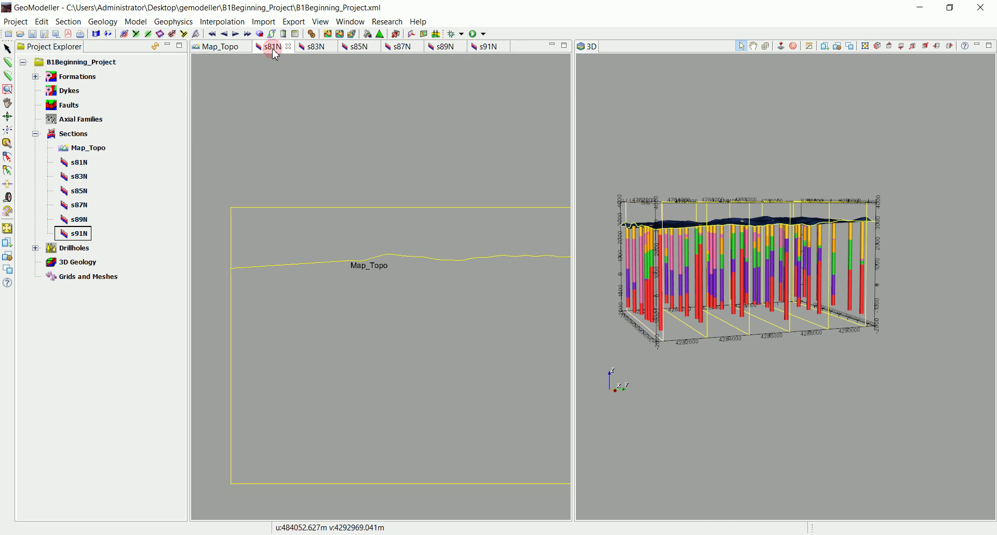
mouse_move(378, 267)
middle_down()
mouse_move(349, 172)
mouse_move(363, 175)
middle_up()
scroll(367, 191, down, 2)
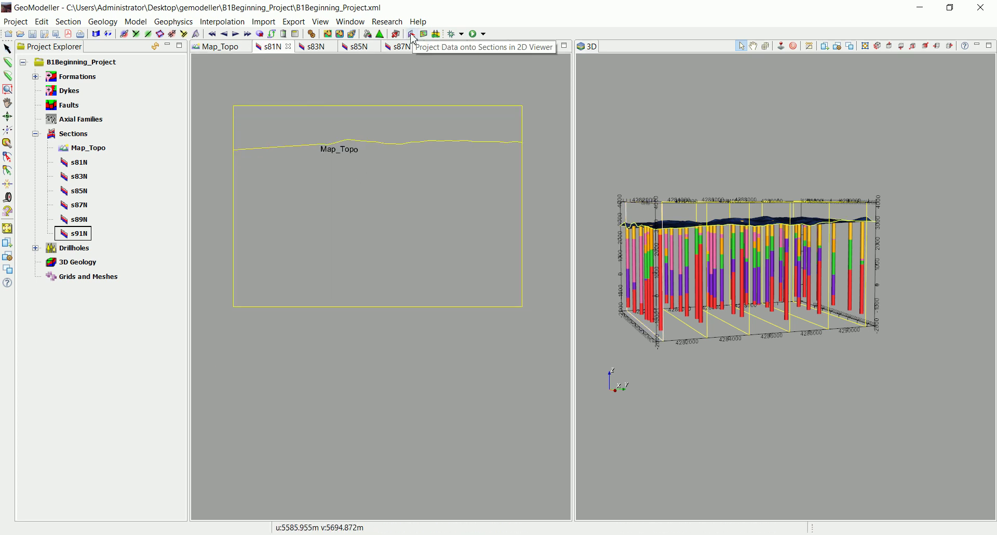
click(411, 35)
click(249, 357)
click(207, 356)
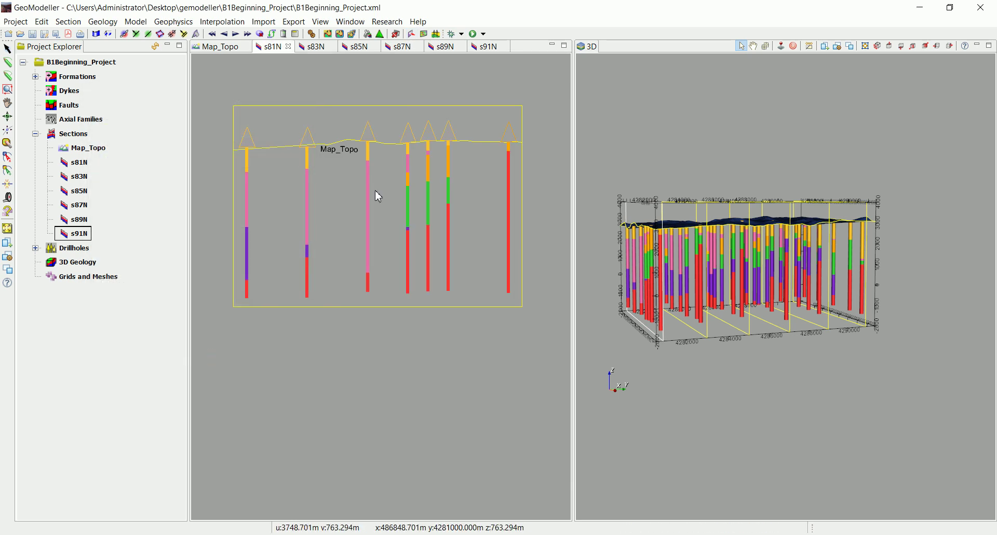
Step: Examine the drillholes along section s81N in both the 3D view and the 2D section
drag(660, 281, 694, 287)
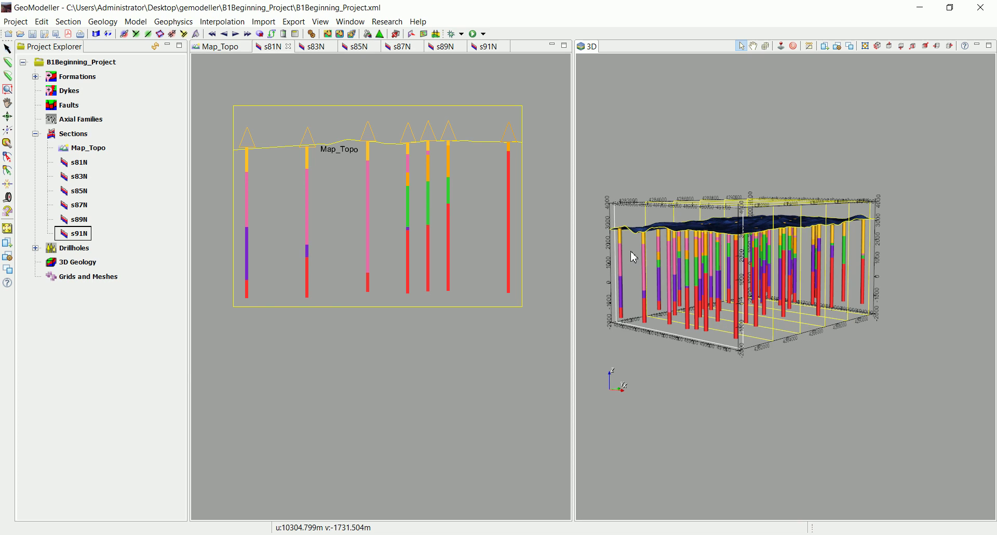
drag(653, 261, 655, 295)
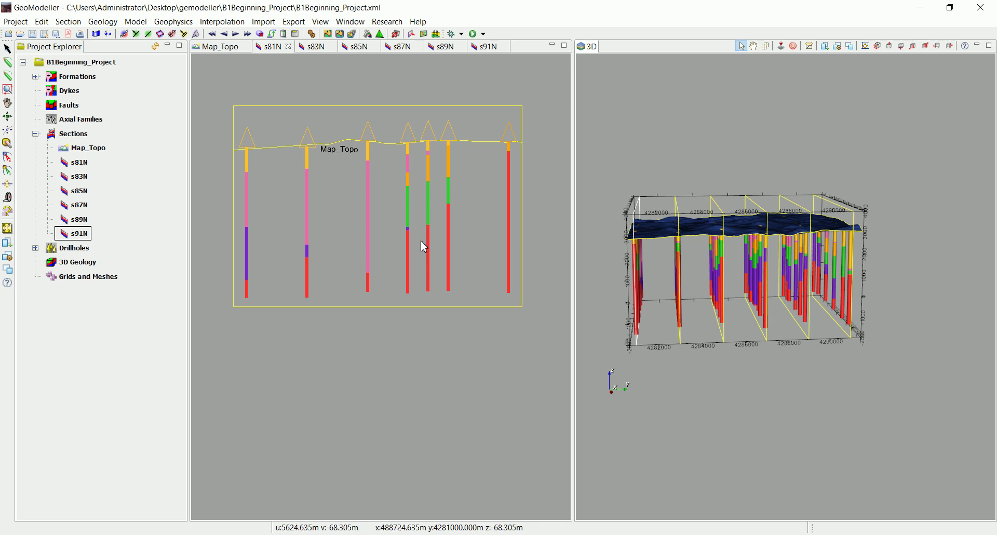
scroll(424, 244, up, 1)
scroll(405, 248, down, 1)
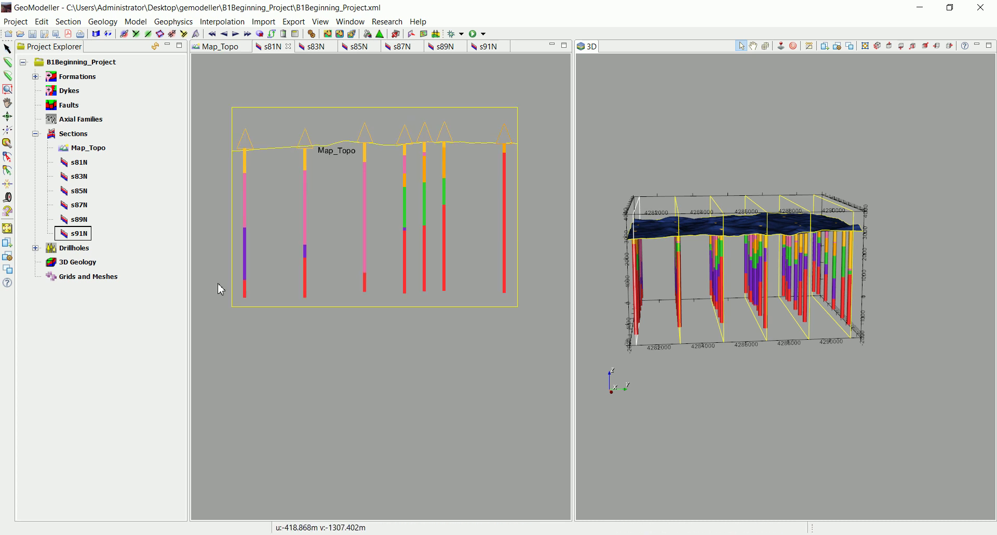
scroll(504, 213, down, 1)
middle_drag(490, 205, 439, 278)
click(447, 275)
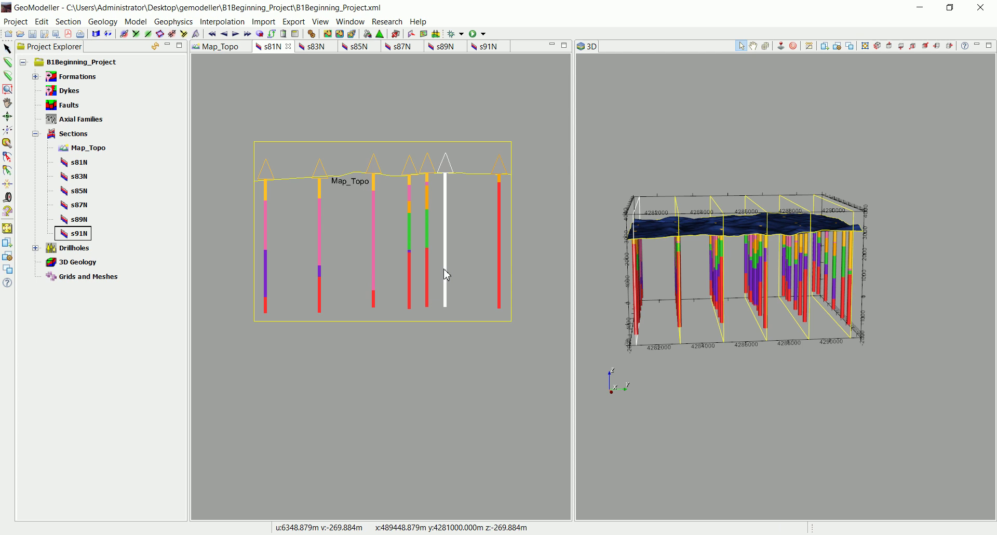
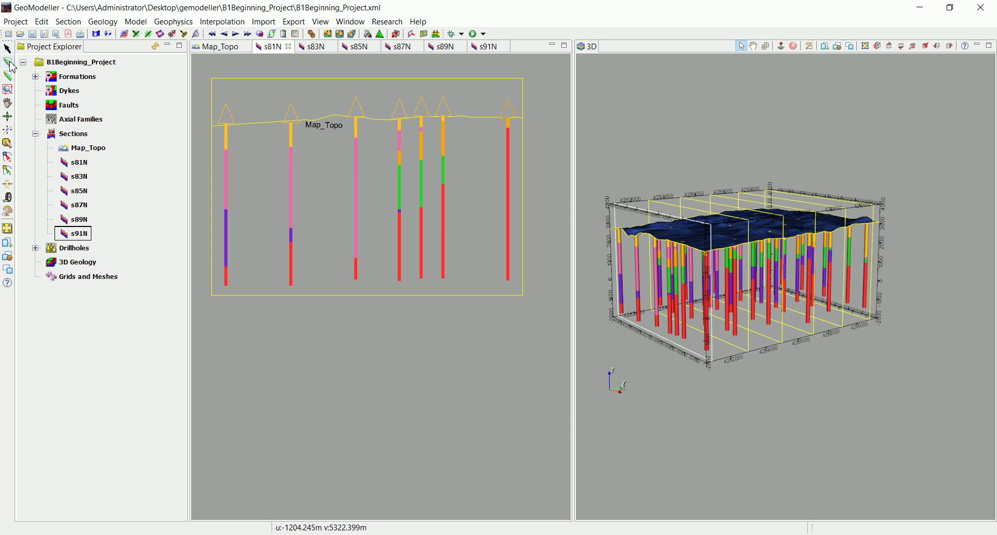
Step: Activate the point digitising tool and locate the base of the purple interval in the first drillhole of section s81N
click(11, 66)
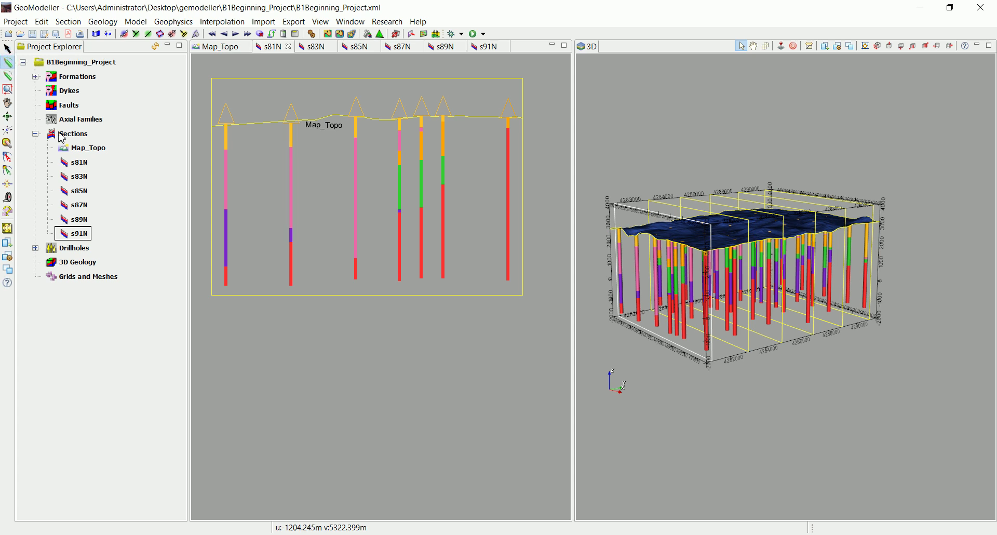
scroll(236, 268, up, 2)
middle_drag(241, 277, 329, 329)
scroll(356, 285, down, 1)
scroll(325, 160, down, 3)
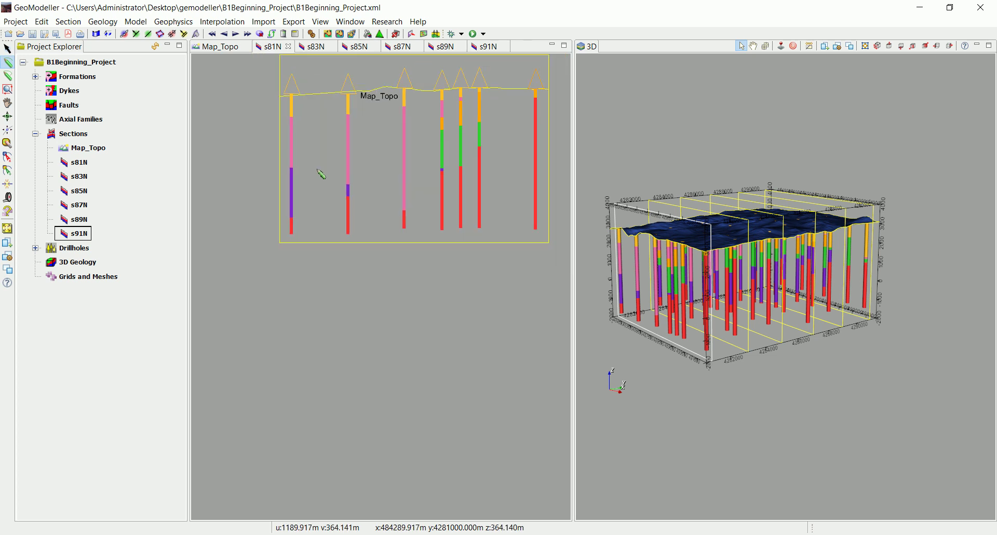
middle_drag(322, 189, 298, 229)
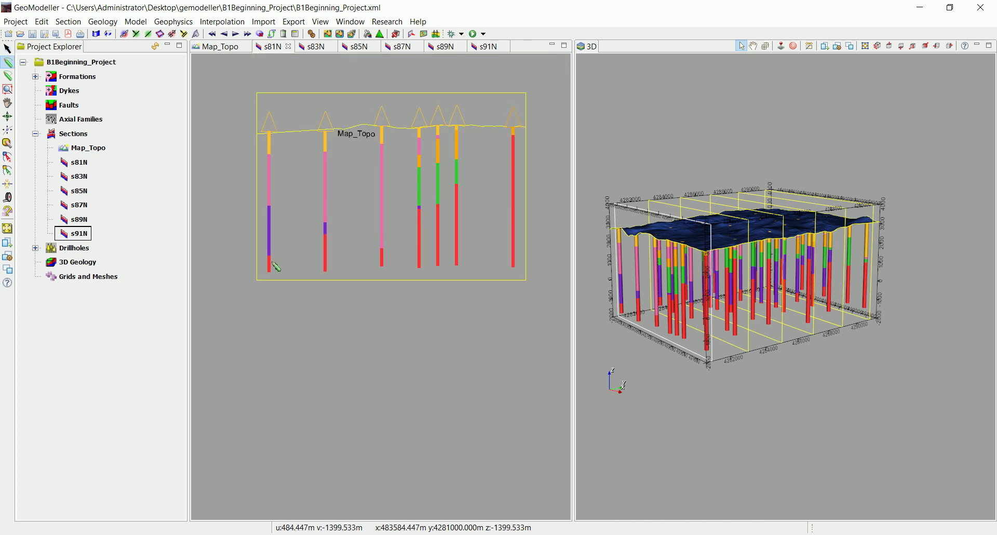
scroll(275, 268, up, 1)
scroll(272, 262, up, 2)
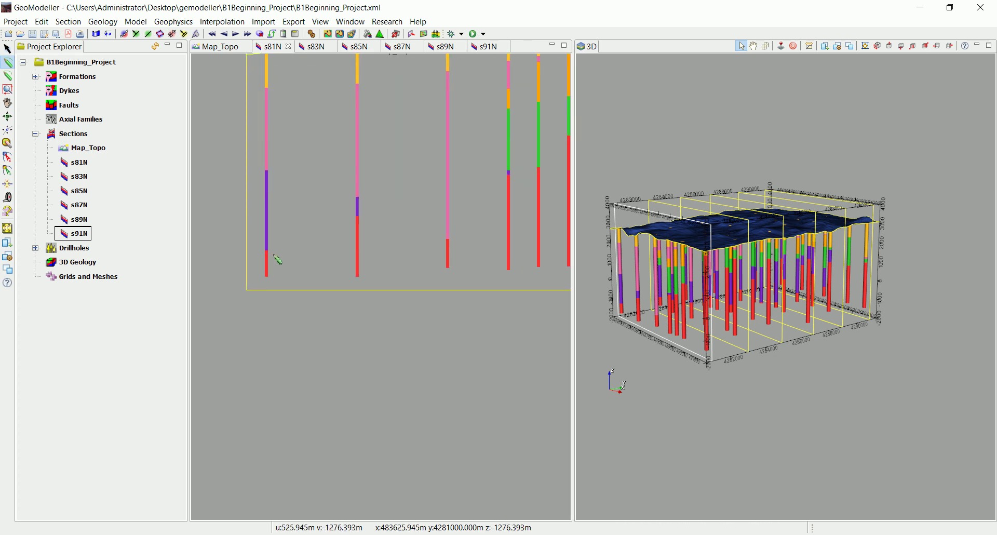
Step: Check the reference and series relationships in the stratigraphic pile
click(103, 21)
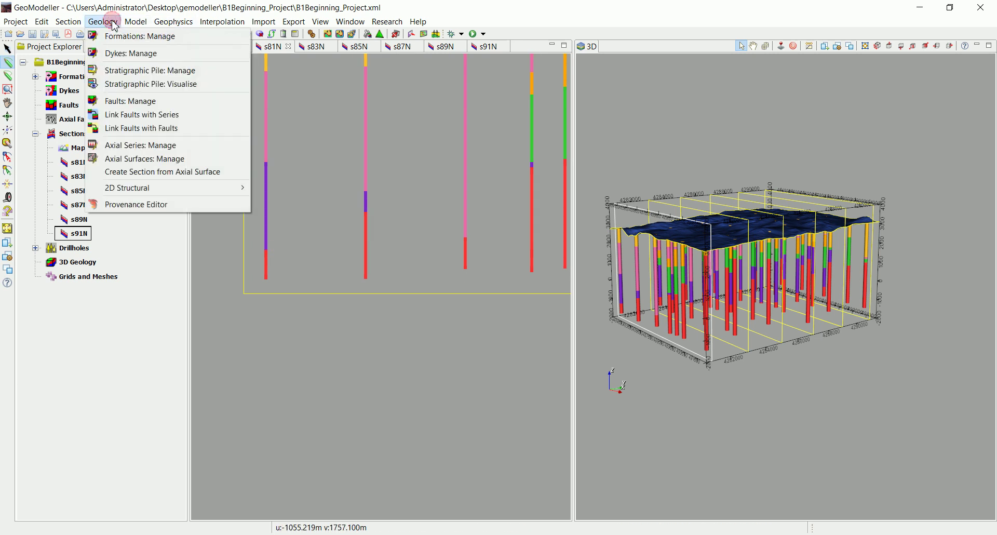
click(145, 72)
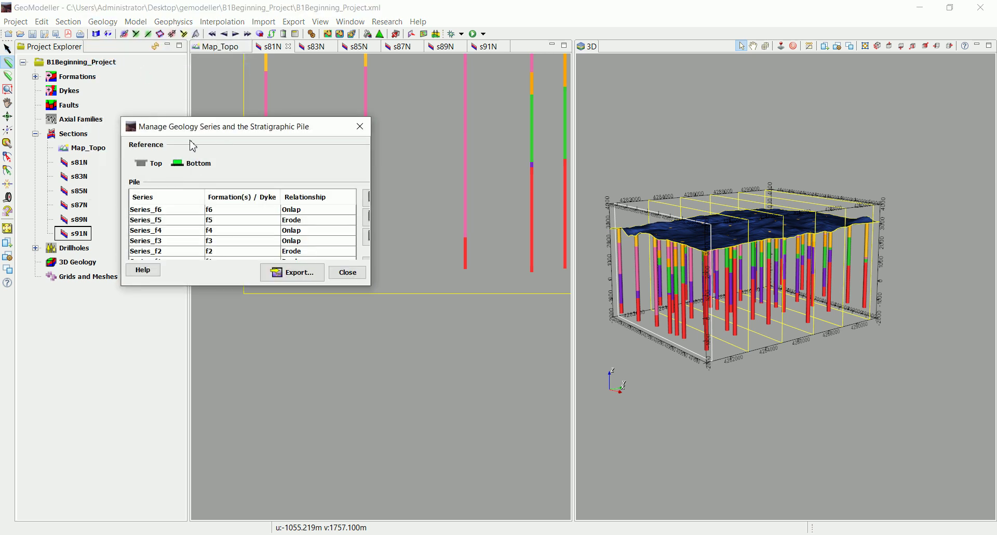
click(347, 272)
Step: Trace the base of the purple interval between the first two drillholes in section s81N
scroll(337, 270, down, 5)
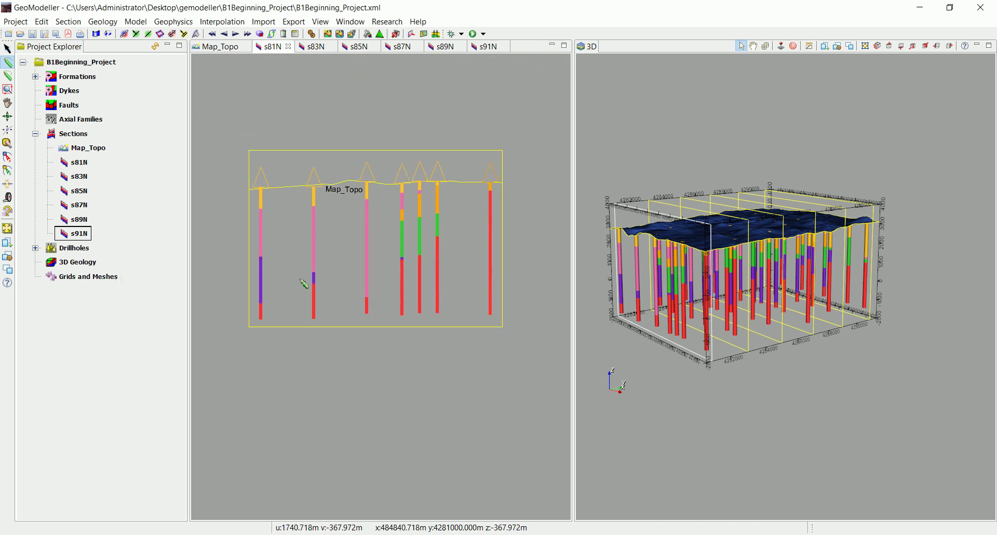
middle_drag(385, 225, 402, 245)
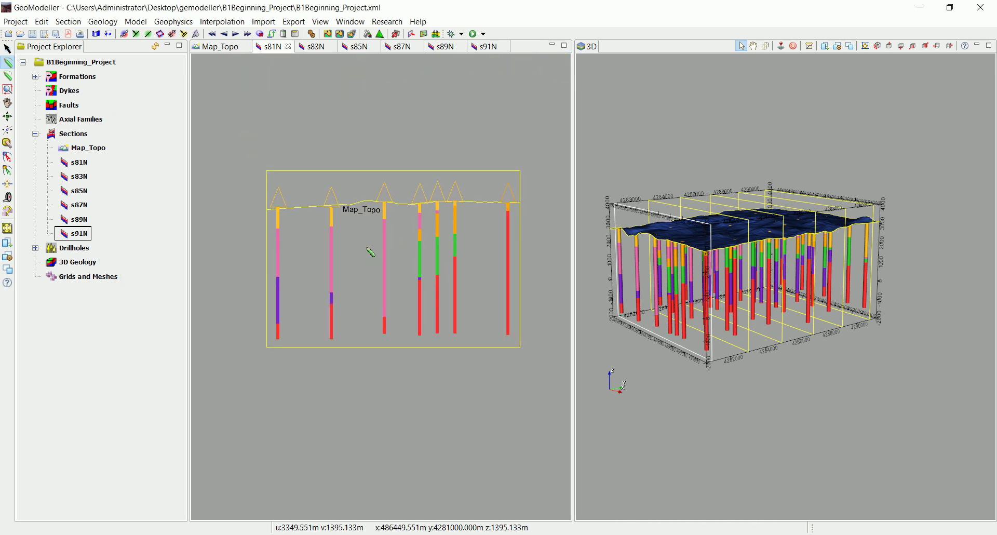
scroll(293, 319, up, 2)
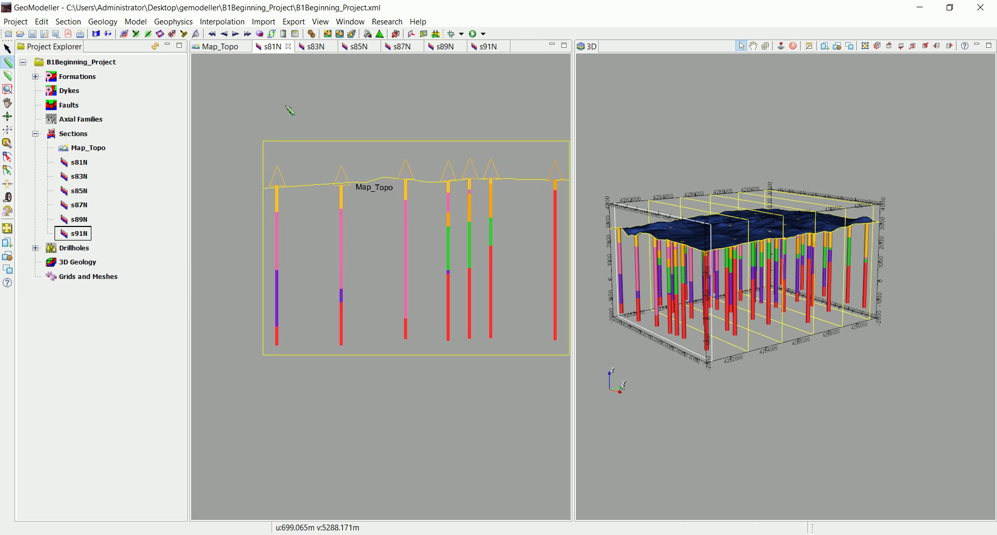
scroll(287, 285, up, 4)
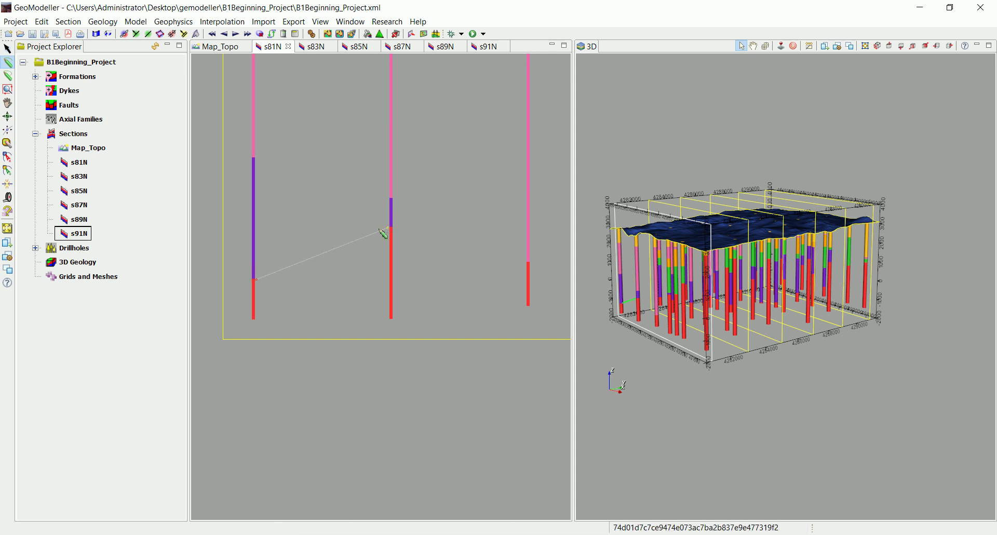
Step: Assign the traced contact in section s81N to formation f2 with ModelConstructor as its provenance
click(128, 34)
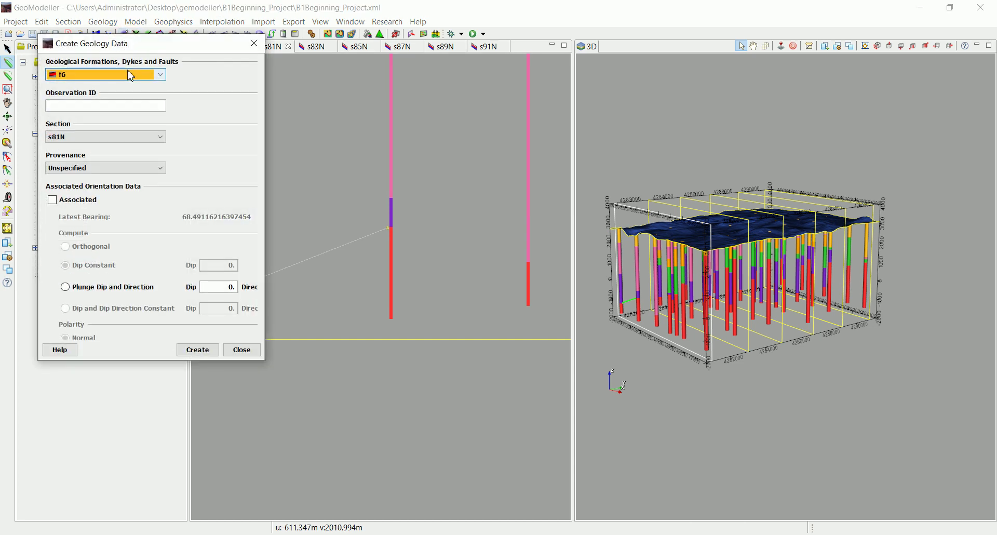
click(130, 77)
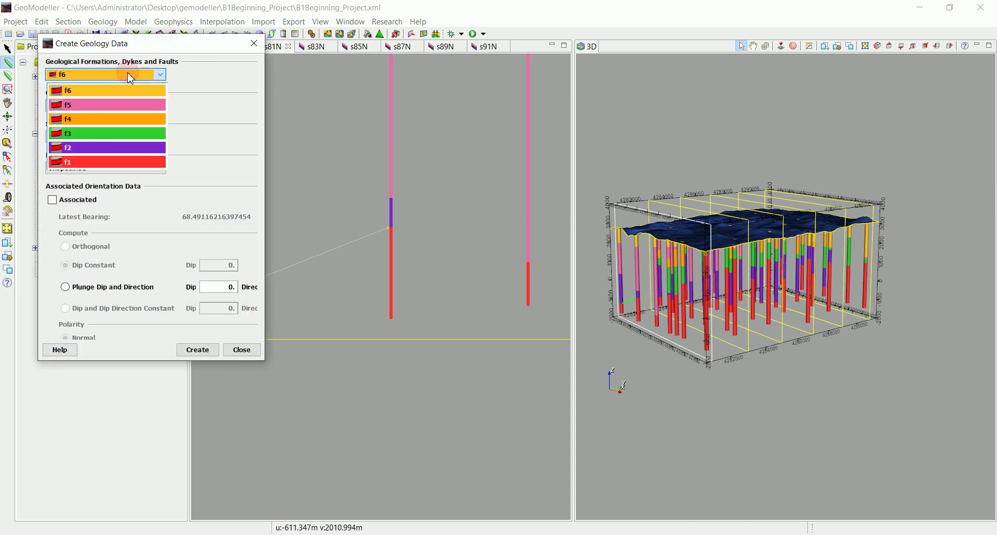
click(108, 152)
drag(144, 52, 644, 108)
click(574, 223)
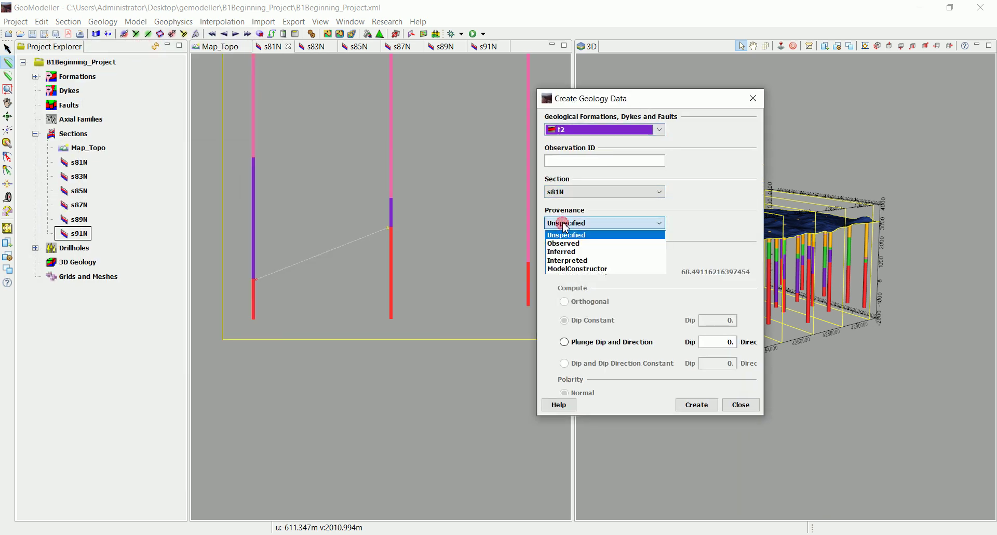
click(575, 269)
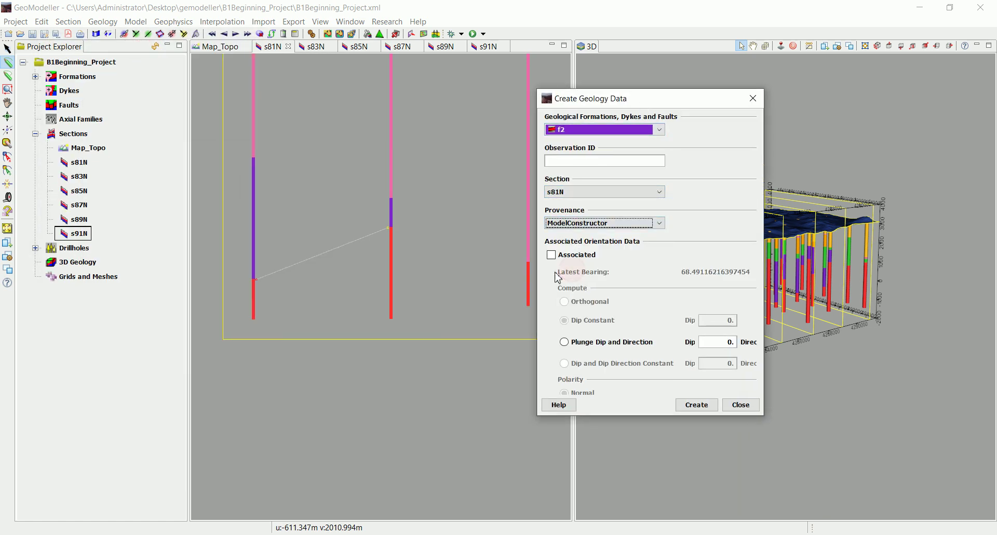
click(578, 224)
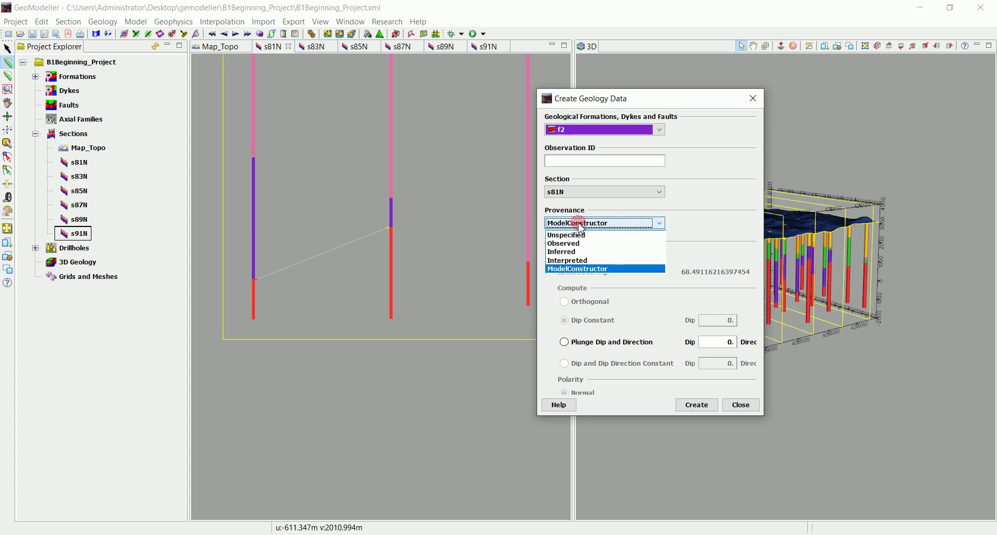
click(581, 269)
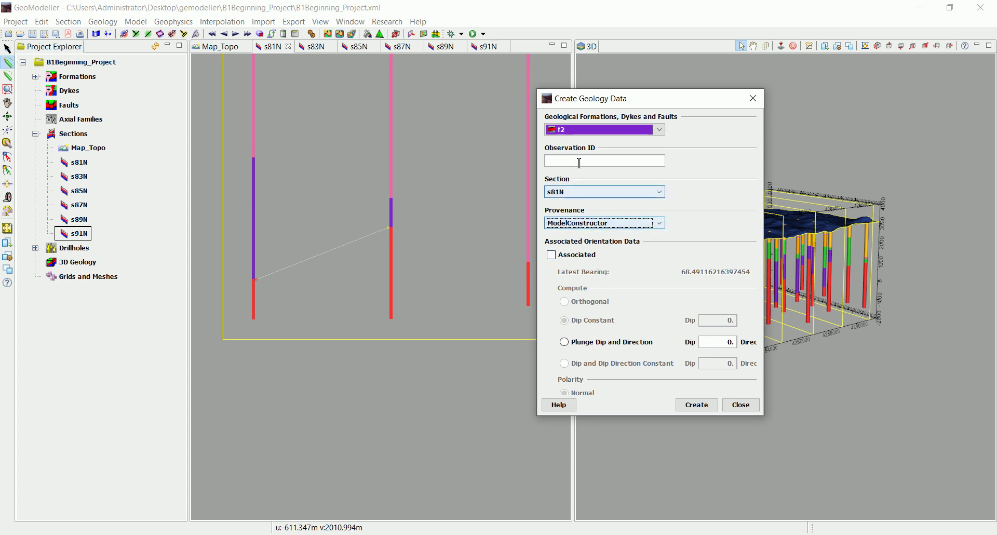
drag(594, 106, 580, 79)
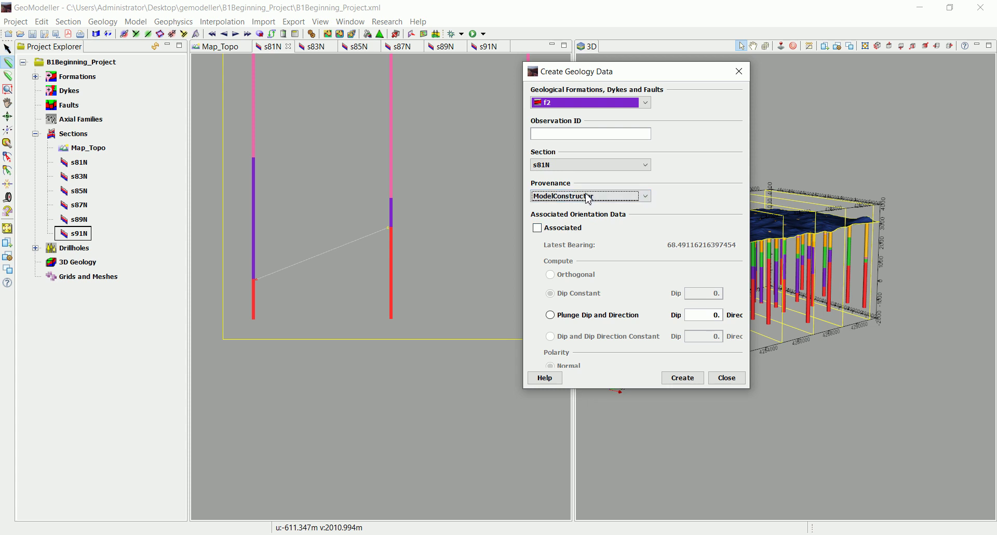
Step: Associate orthogonal orientation data with the f2 contact and create the geology data in section s81N
click(538, 229)
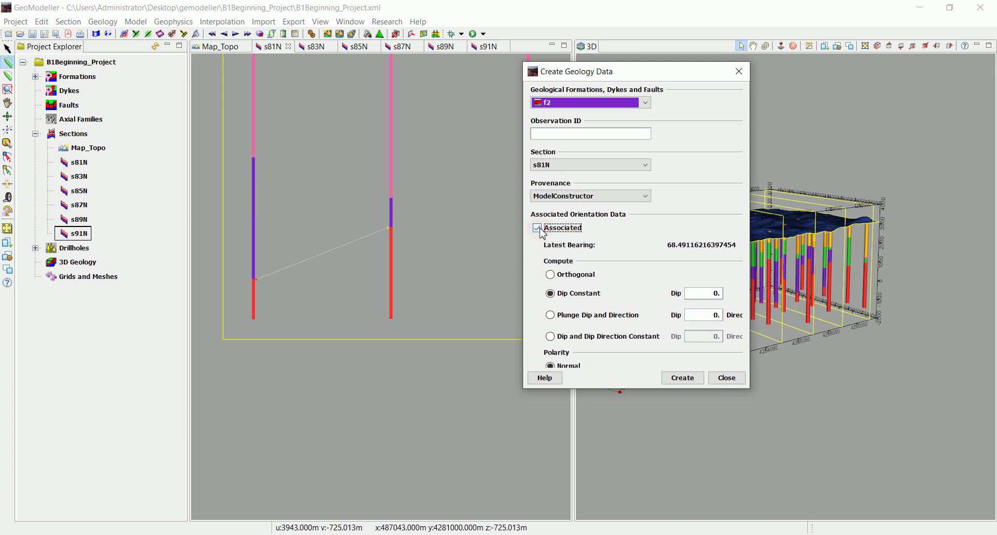
click(551, 275)
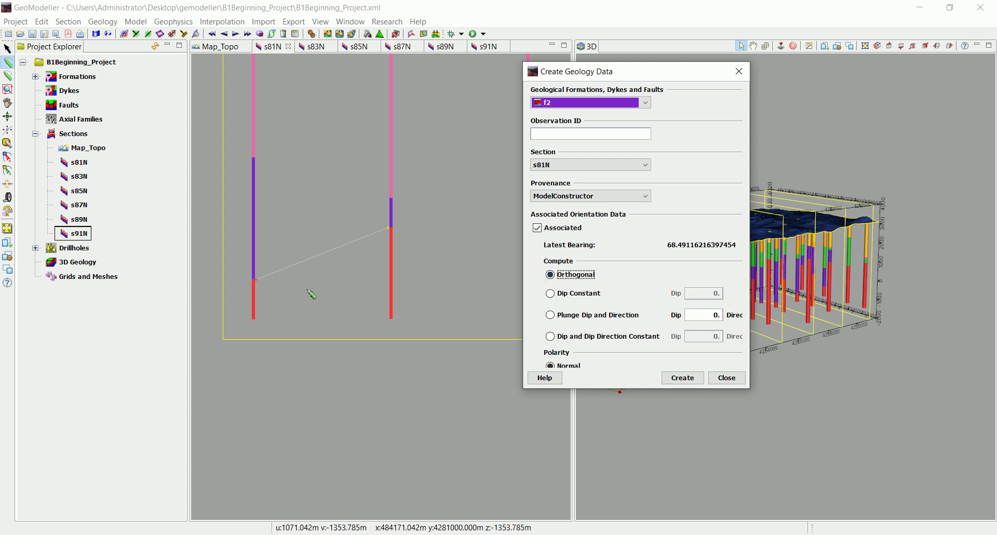
click(683, 378)
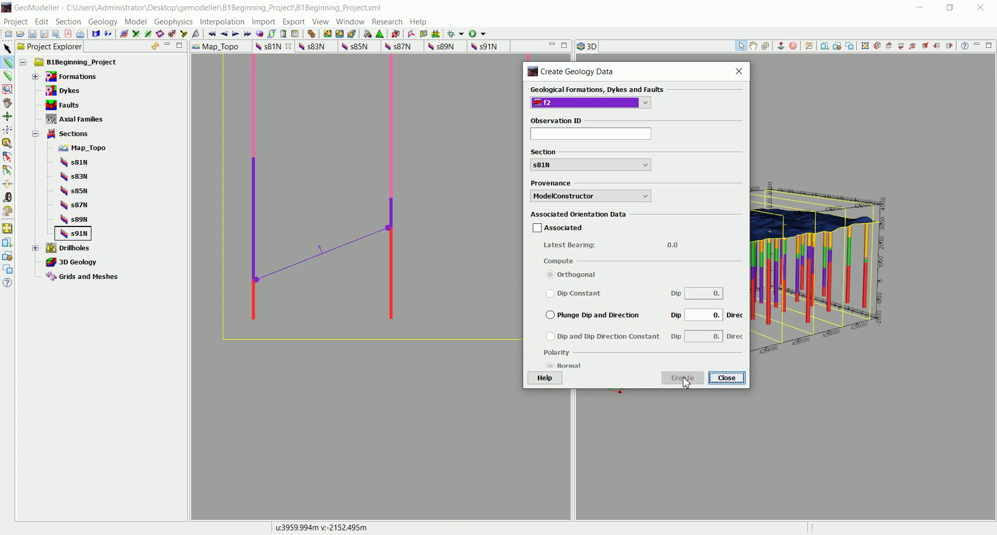
click(727, 378)
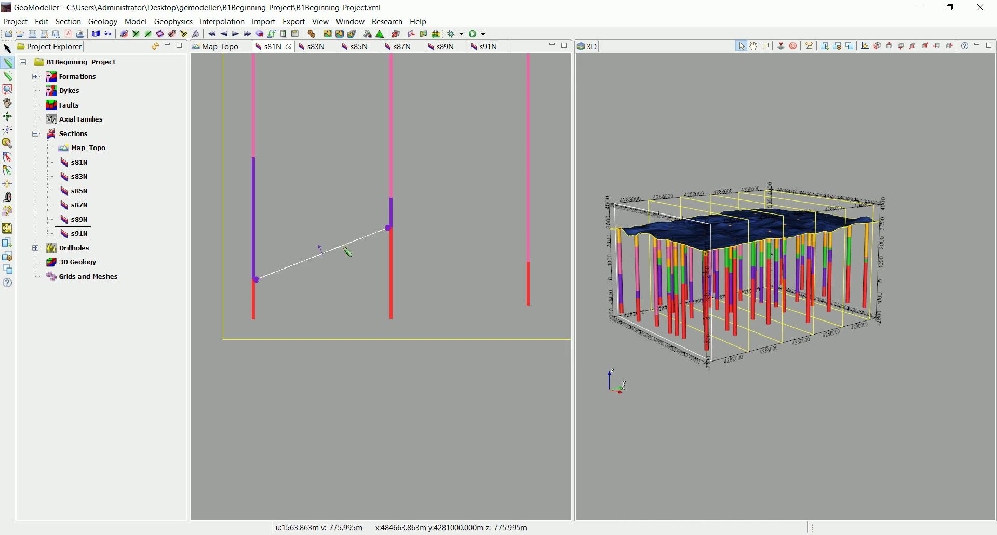
scroll(389, 238, down, 3)
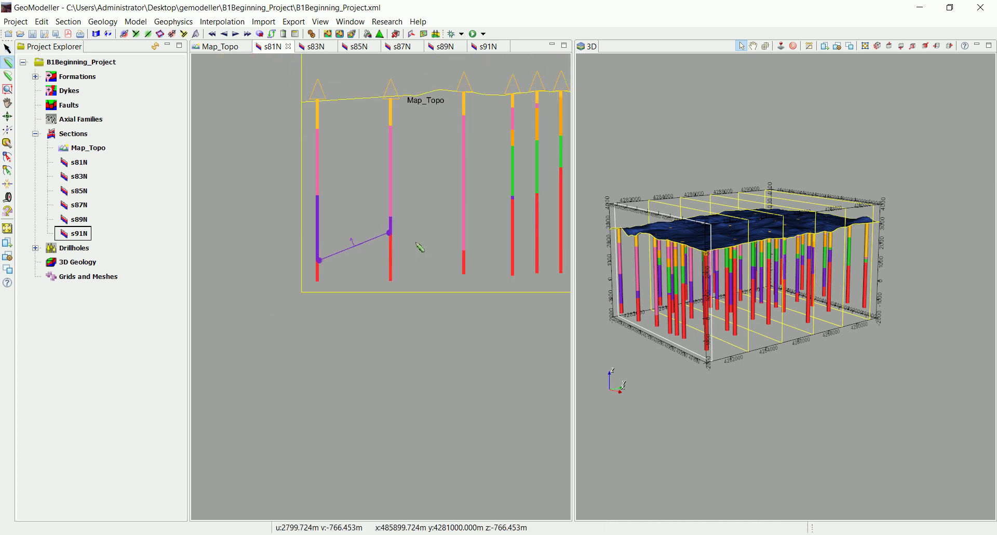
scroll(434, 253, down, 4)
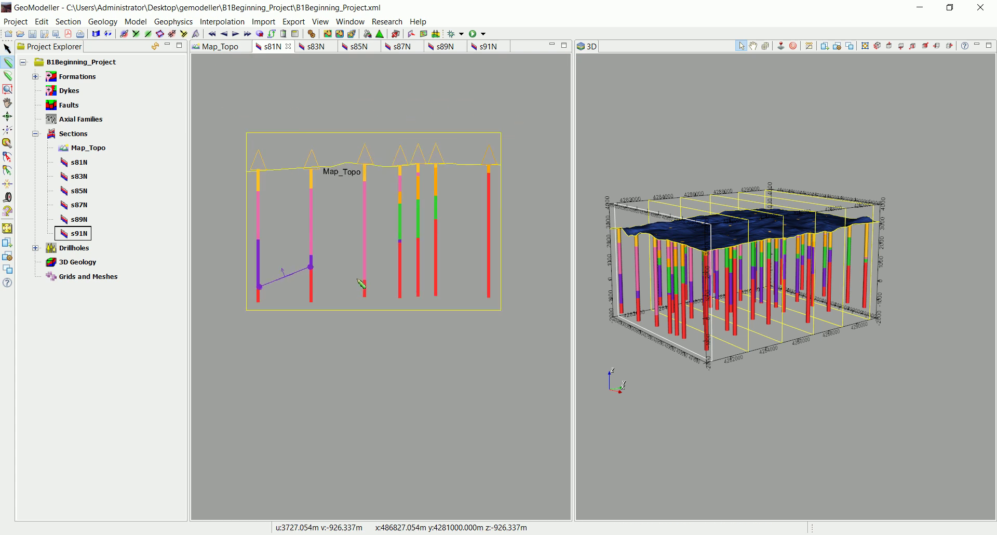
Step: Switch to section s83N and project the drillhole data onto it in 2D
click(319, 47)
scroll(312, 218, down, 3)
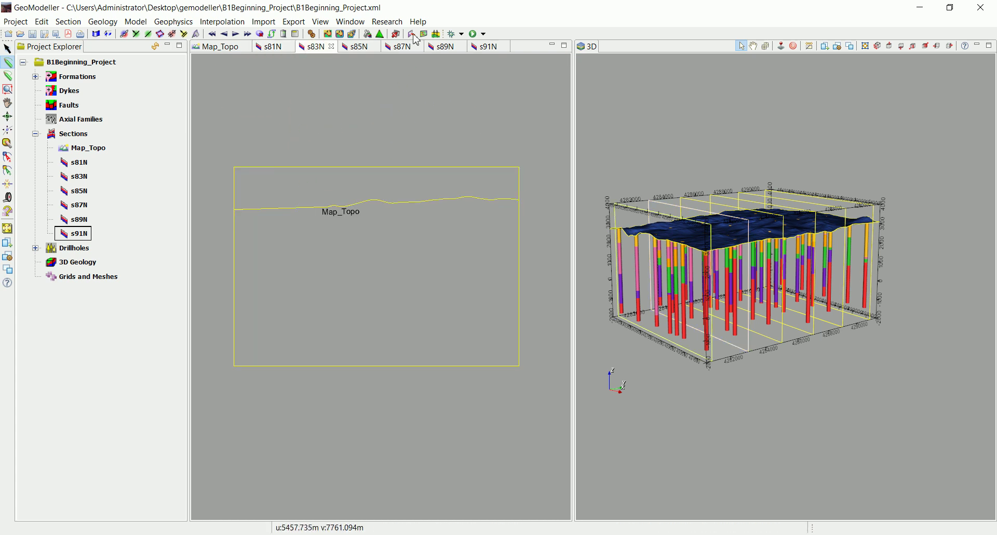
click(413, 35)
click(175, 322)
Step: Trace the base of the purple interval through the first four drillholes in section s83N
scroll(334, 310, up, 5)
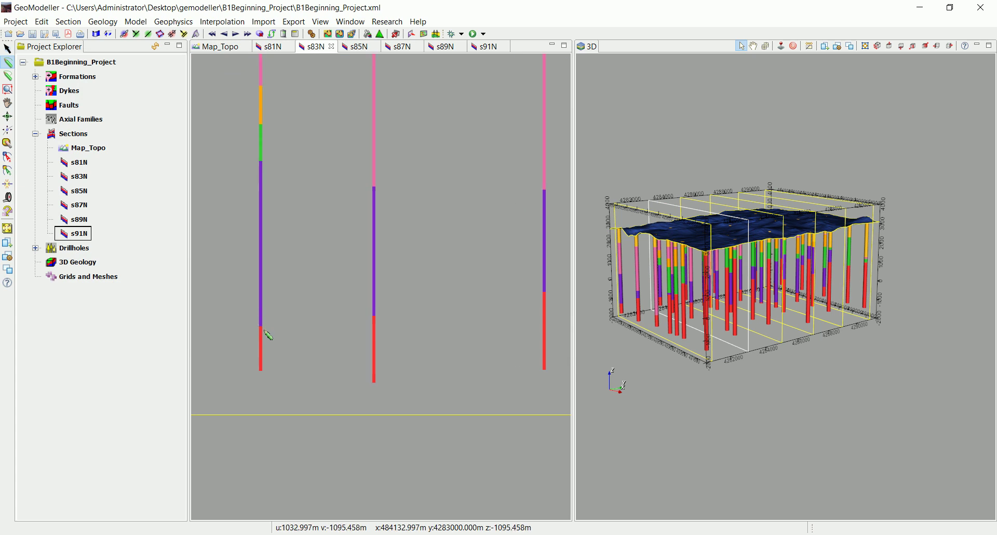
click(262, 327)
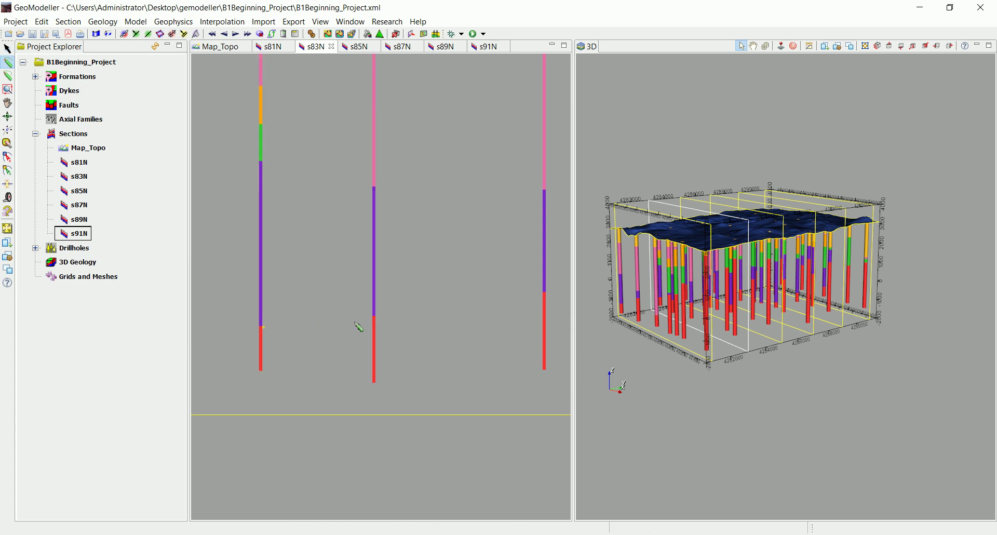
click(373, 316)
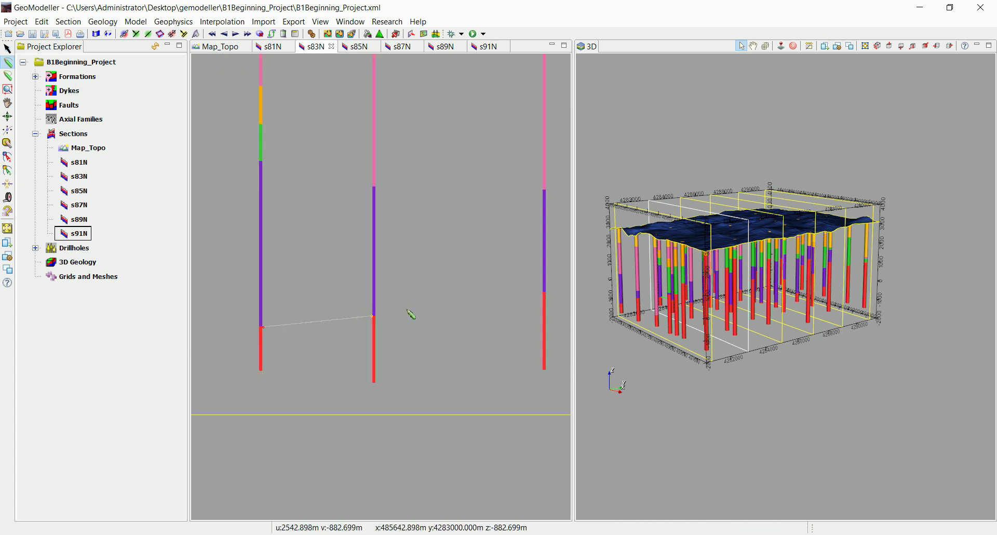
double_click(544, 294)
middle_drag(544, 294, 423, 321)
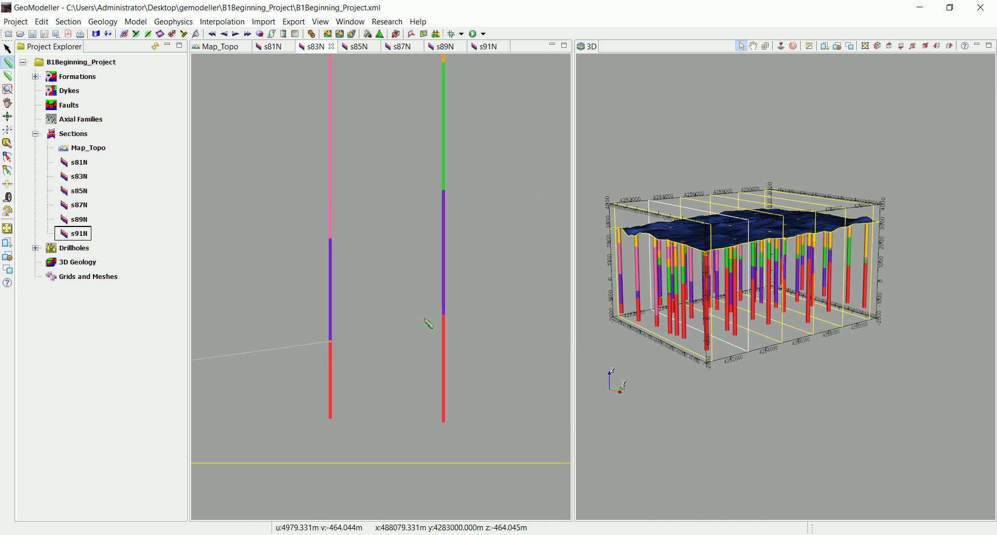
click(443, 316)
scroll(439, 311, down, 5)
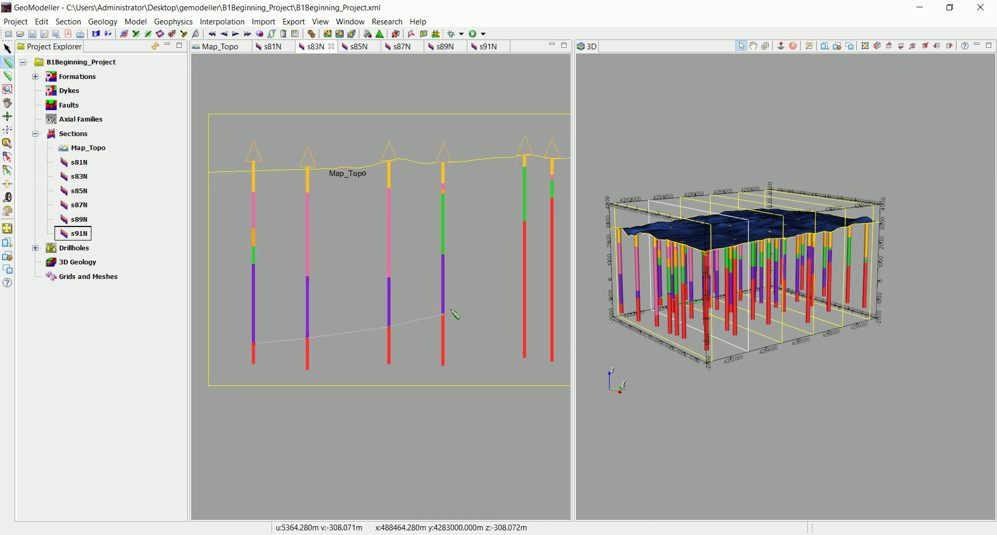
Step: Create f2 geology data with associated orientation data from the traced contact in section s83N, using ModelConstructor as provenance
click(125, 34)
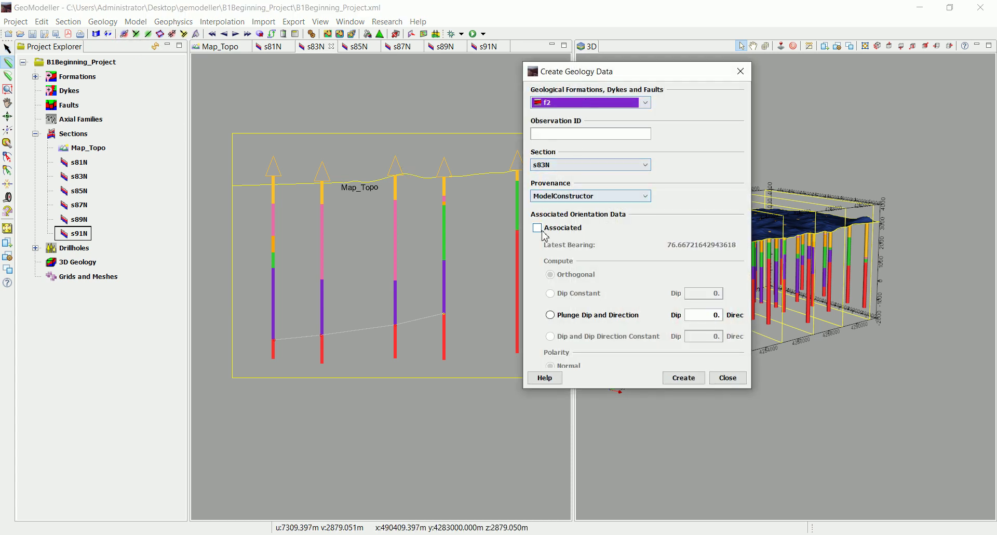
click(680, 379)
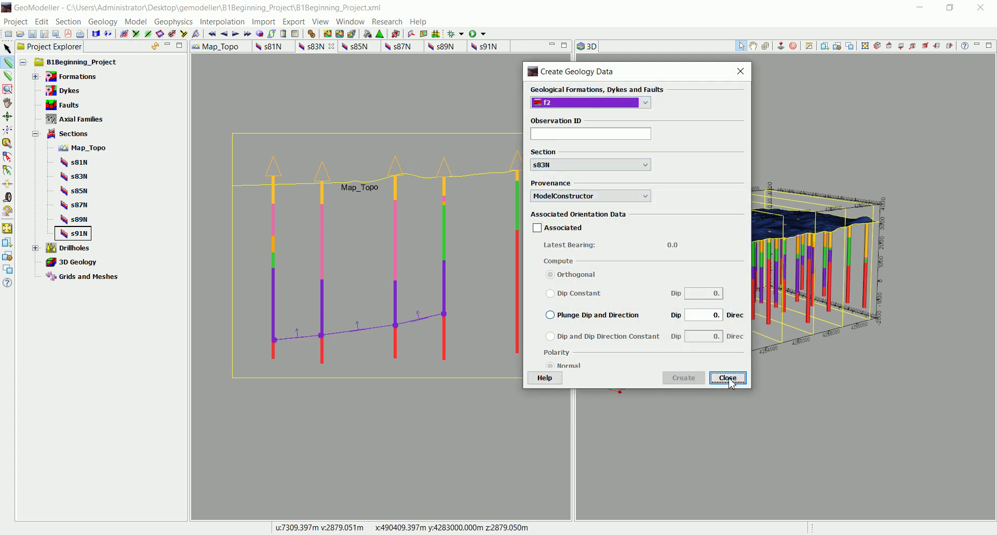
click(722, 380)
scroll(467, 334, down, 2)
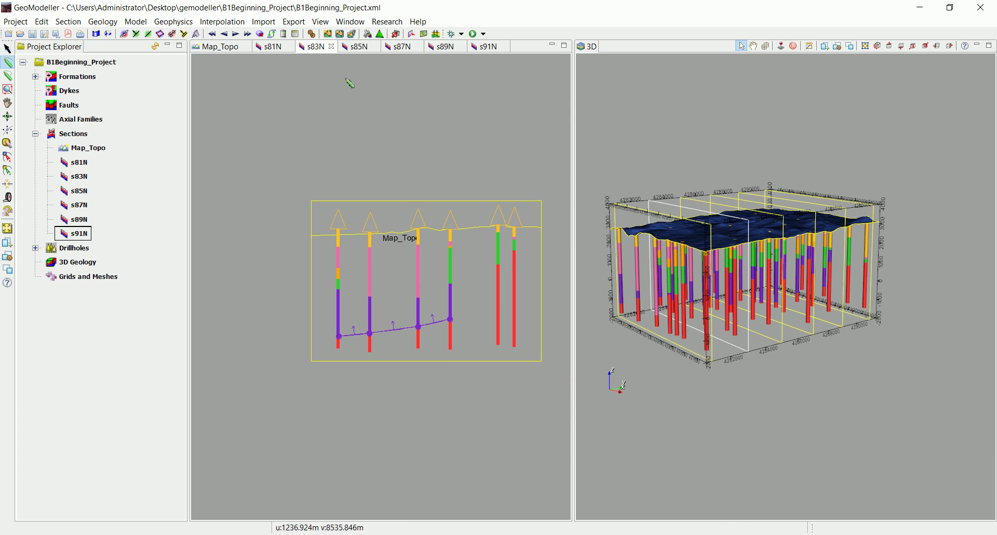
Step: Switch to section s85N and project the geology and drillhole data onto it in 2D
click(357, 48)
scroll(412, 318, down, 2)
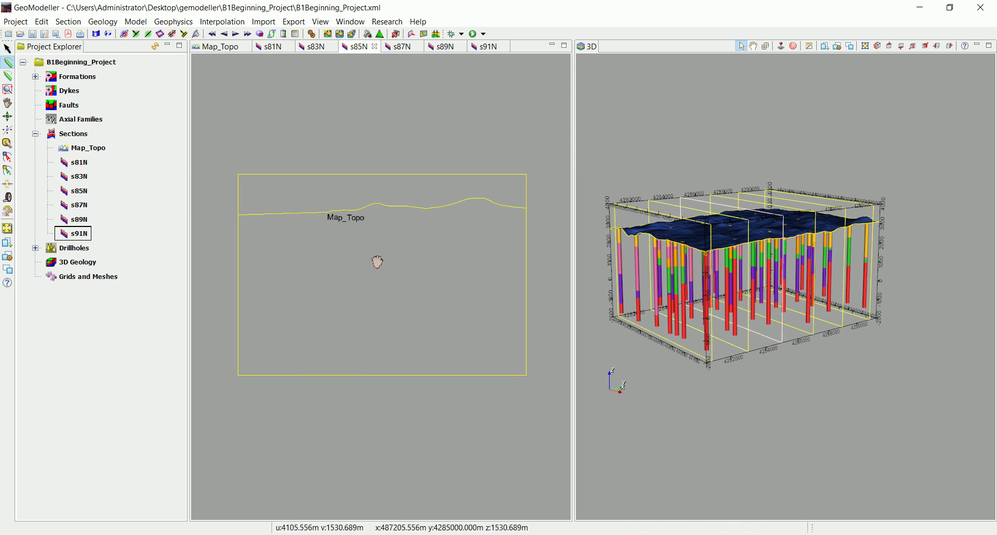
click(411, 34)
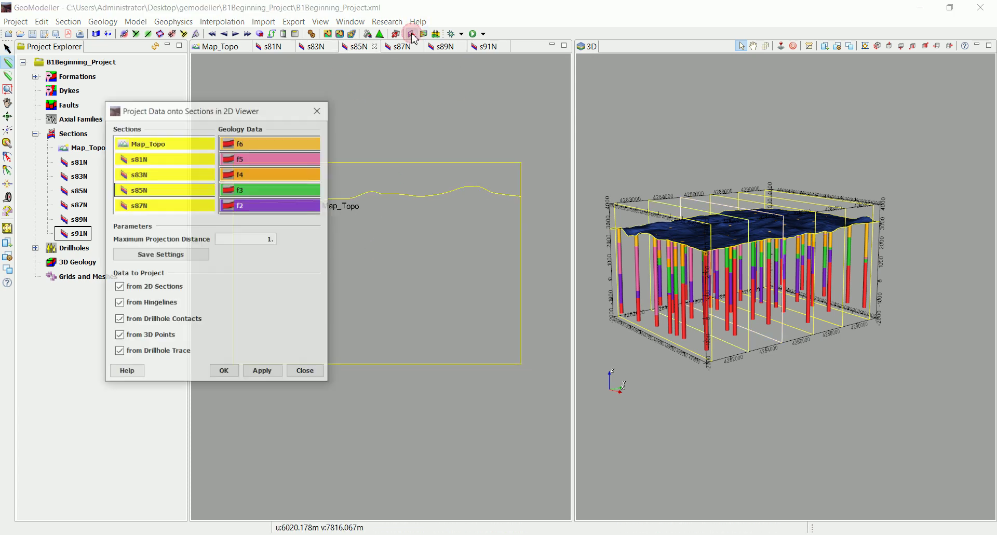
click(222, 372)
Step: Trace the base of the purple interval through the first six drillholes in section s85N
scroll(262, 343, up, 3)
scroll(254, 336, up, 1)
click(251, 336)
click(364, 341)
click(403, 343)
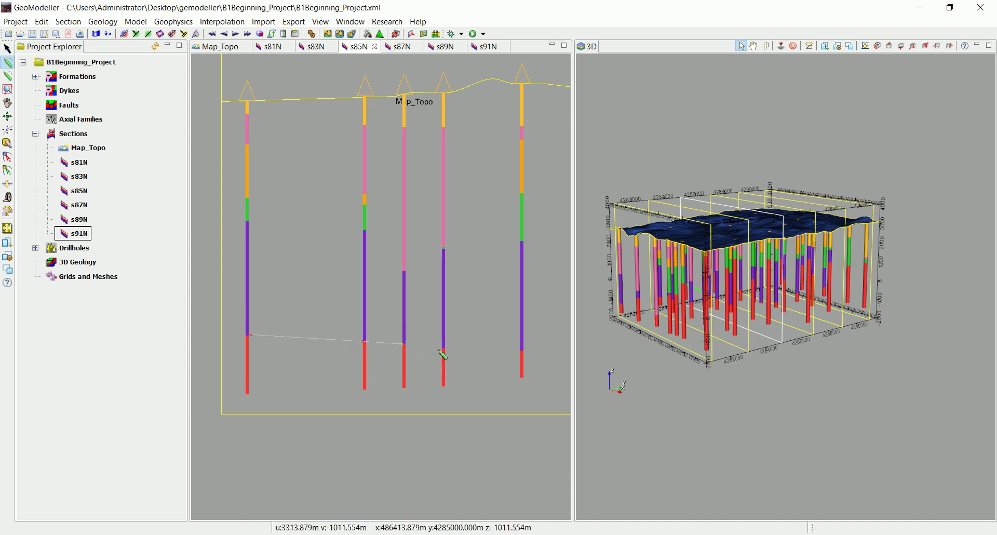
click(443, 349)
click(522, 349)
middle_drag(521, 349, 316, 366)
click(434, 257)
scroll(434, 259, down, 3)
middle_drag(434, 260, 494, 284)
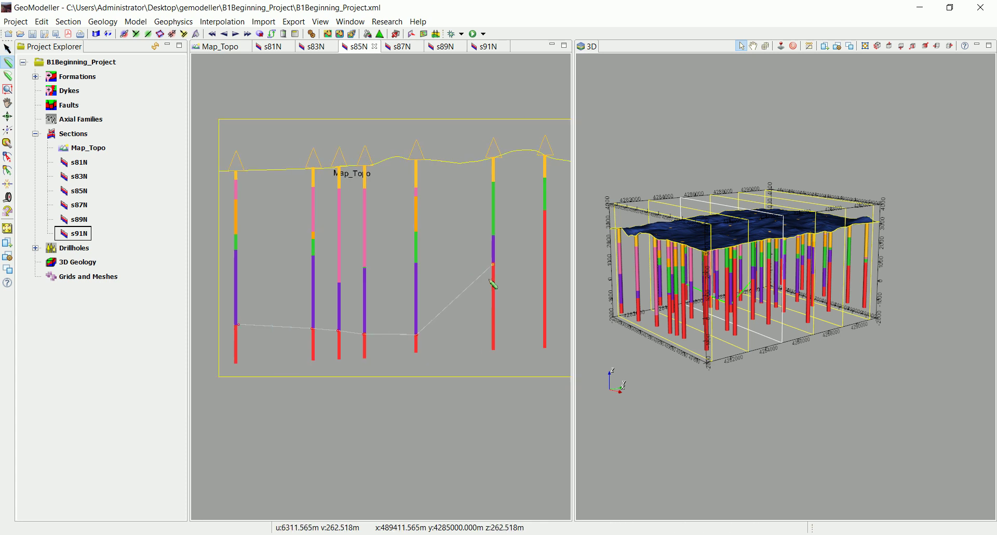
Step: Create f2 geology data with associated orientation data from the traced contact in section s85N
click(124, 35)
click(545, 228)
click(683, 377)
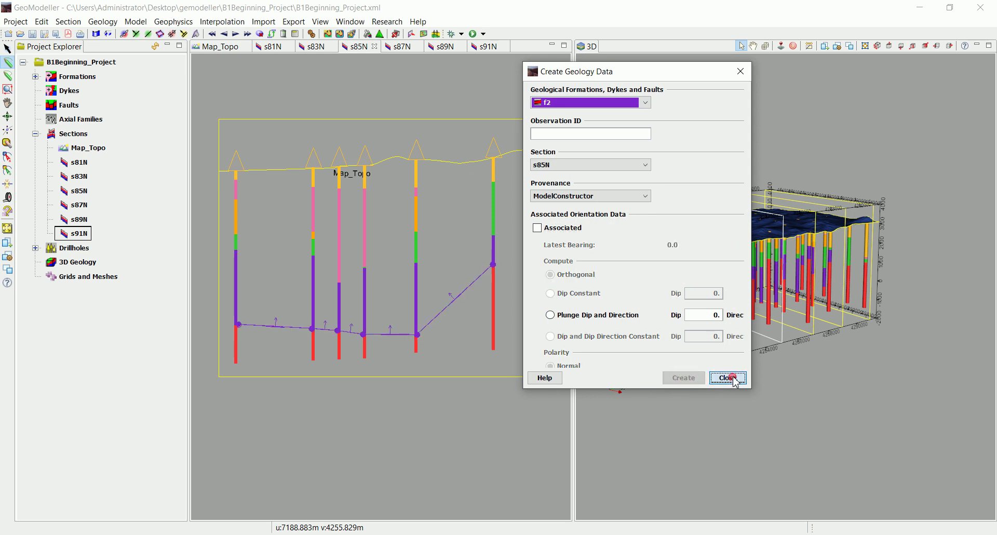
click(728, 378)
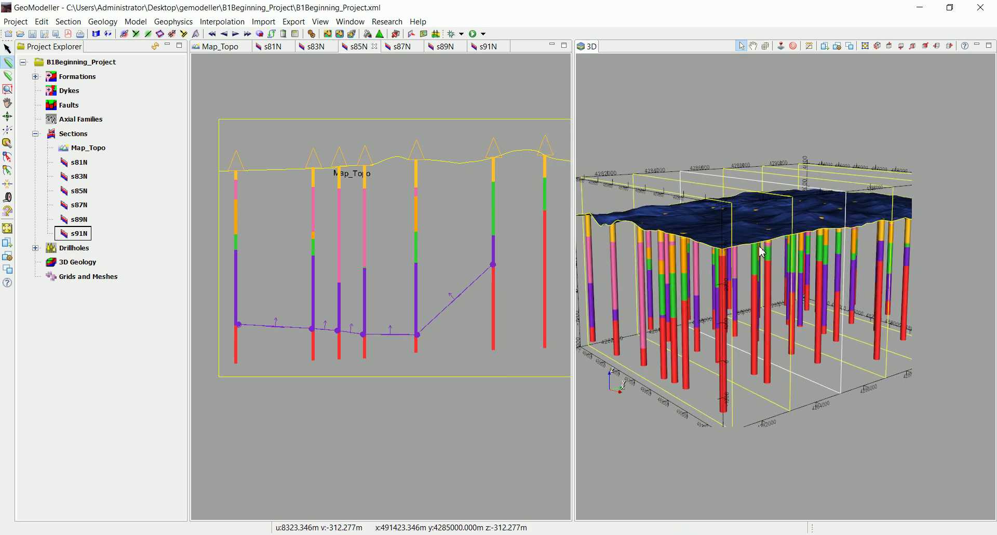
Step: Look through the remaining sections s87N, s89N and s91N and return to s87N
scroll(364, 266, down, 4)
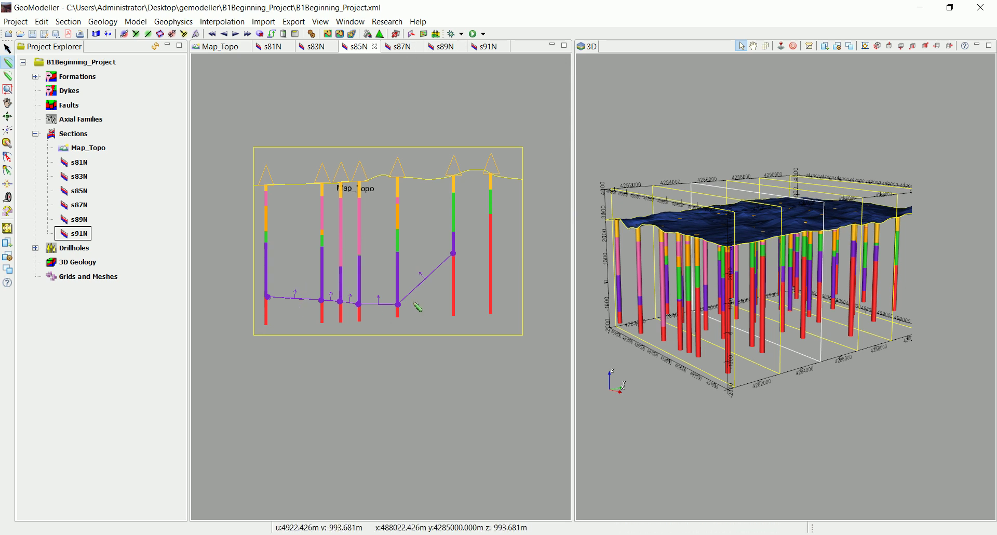
click(404, 47)
click(443, 47)
click(488, 47)
click(401, 50)
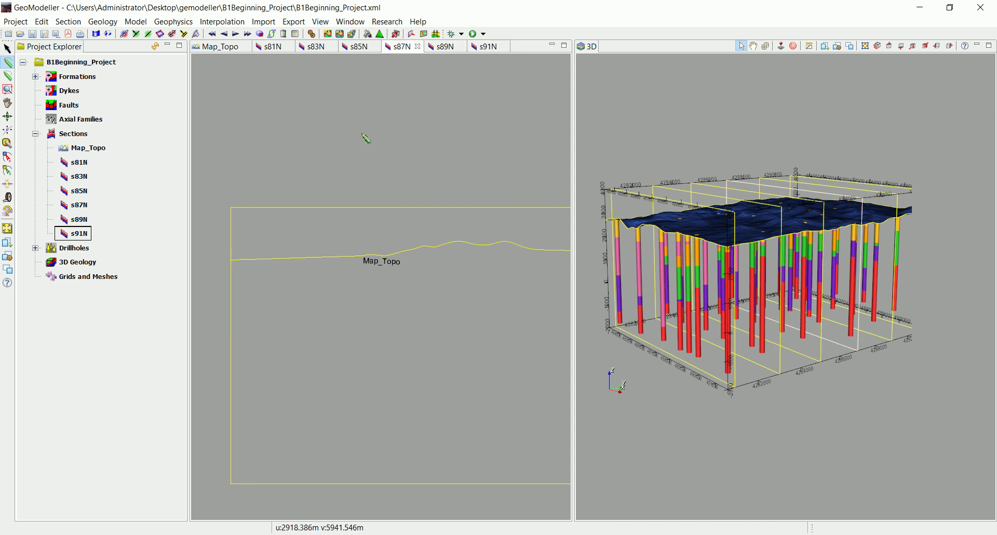
middle_drag(392, 312, 352, 225)
scroll(368, 251, down, 1)
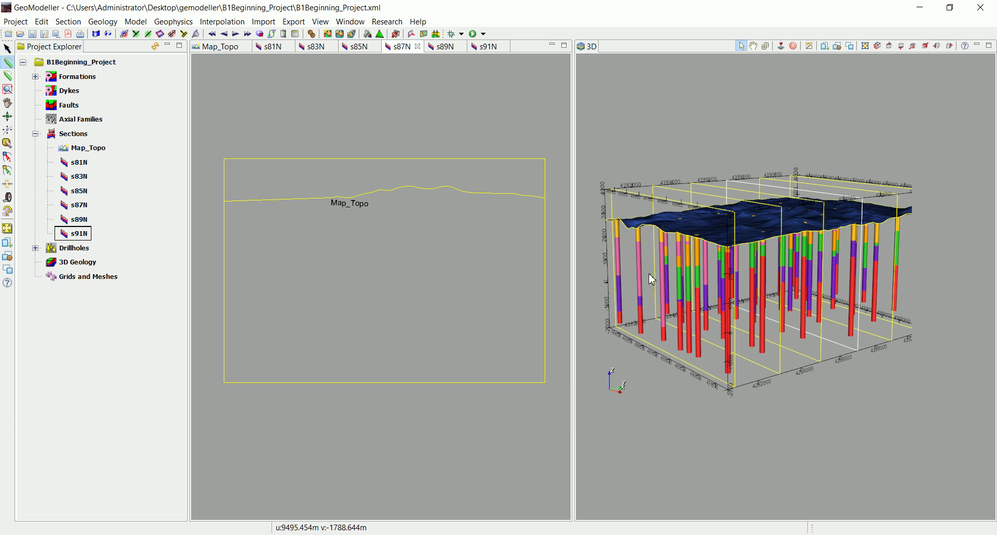
Step: From section s81N, compute the model by interpolating all series and faults with all sections taken into account
click(259, 46)
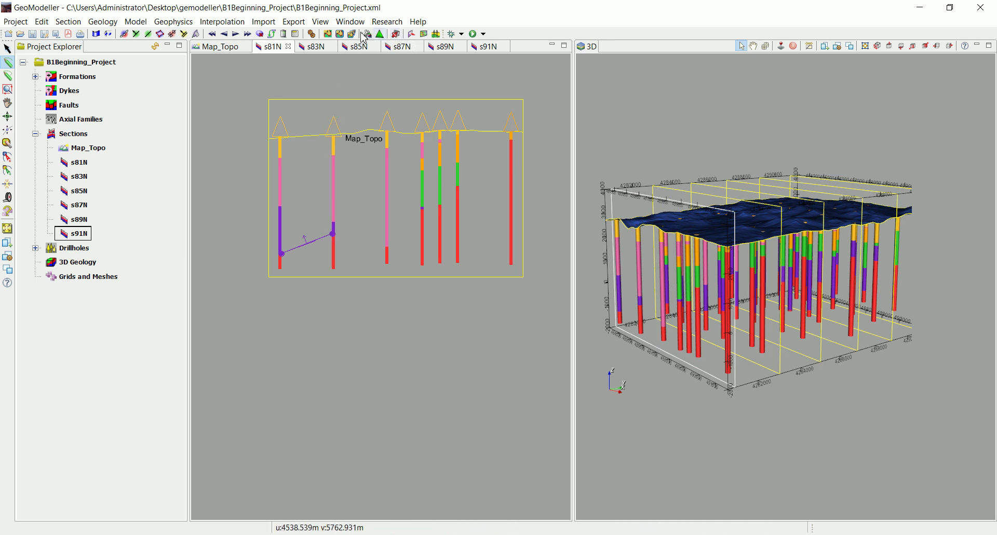
click(311, 34)
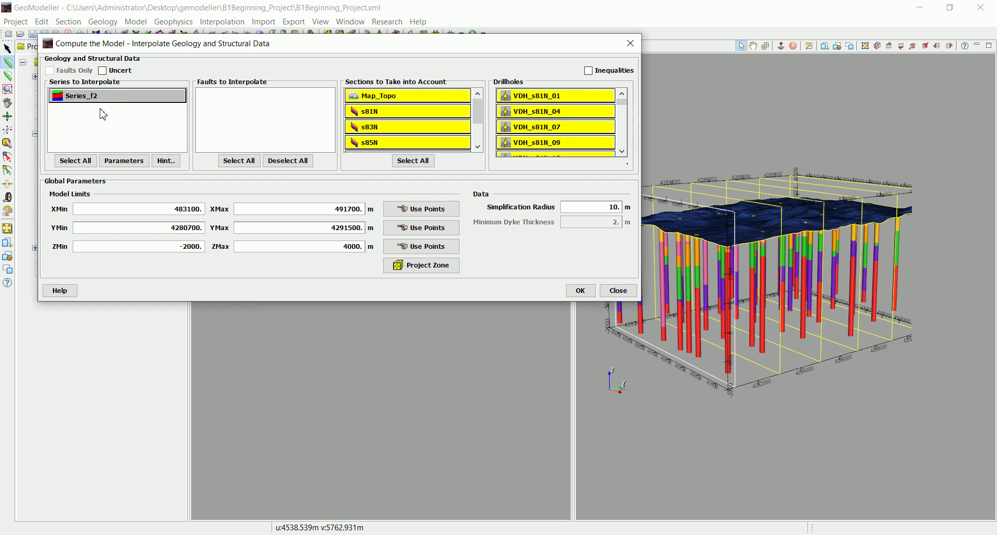
click(77, 160)
click(238, 161)
click(423, 160)
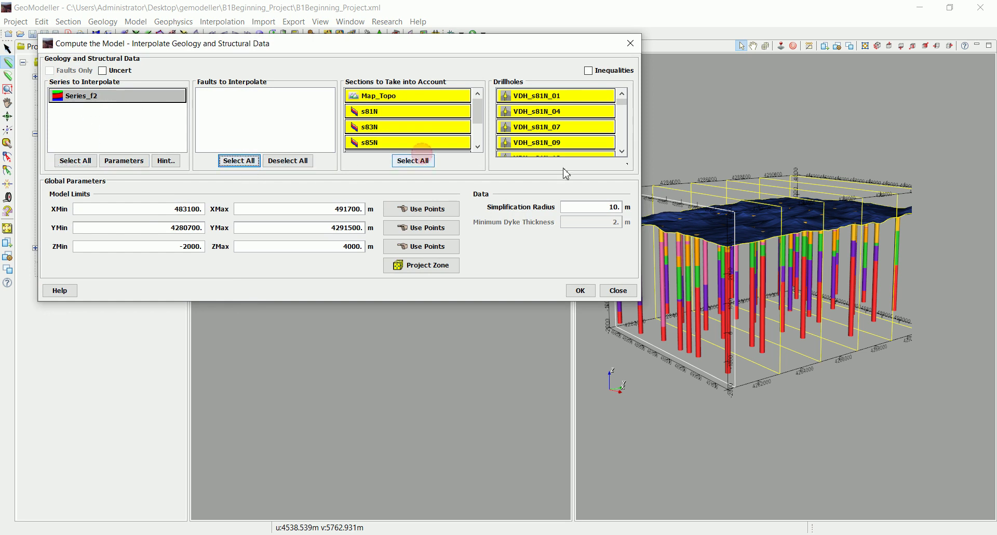
click(584, 294)
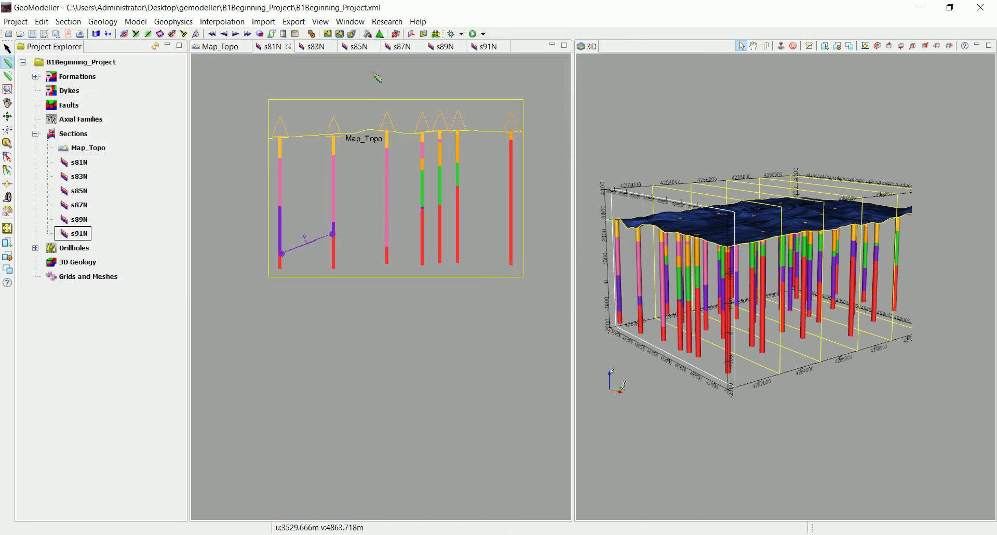
Step: Build the 3D formation shapes as volumes at about medium render quality and draw them after building
click(368, 34)
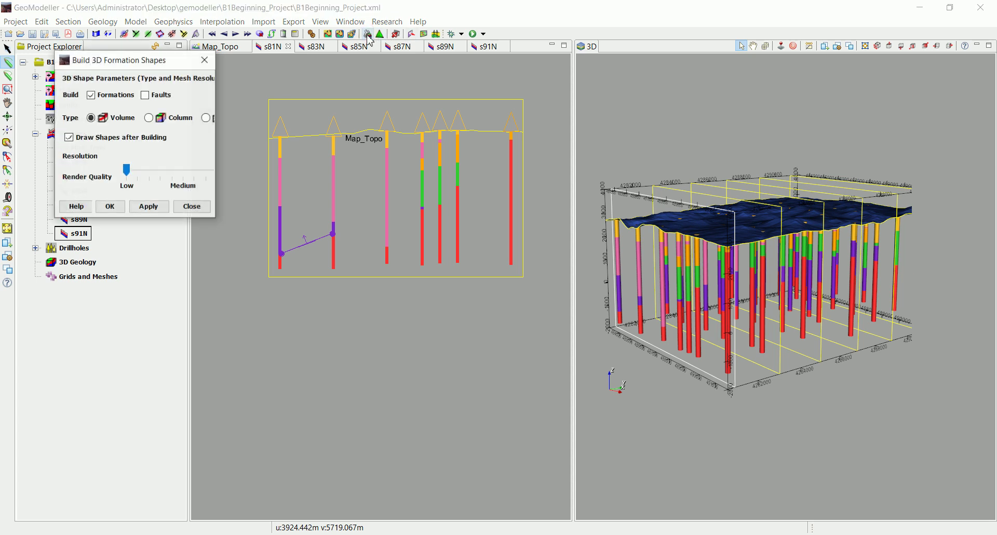
drag(217, 220, 336, 297)
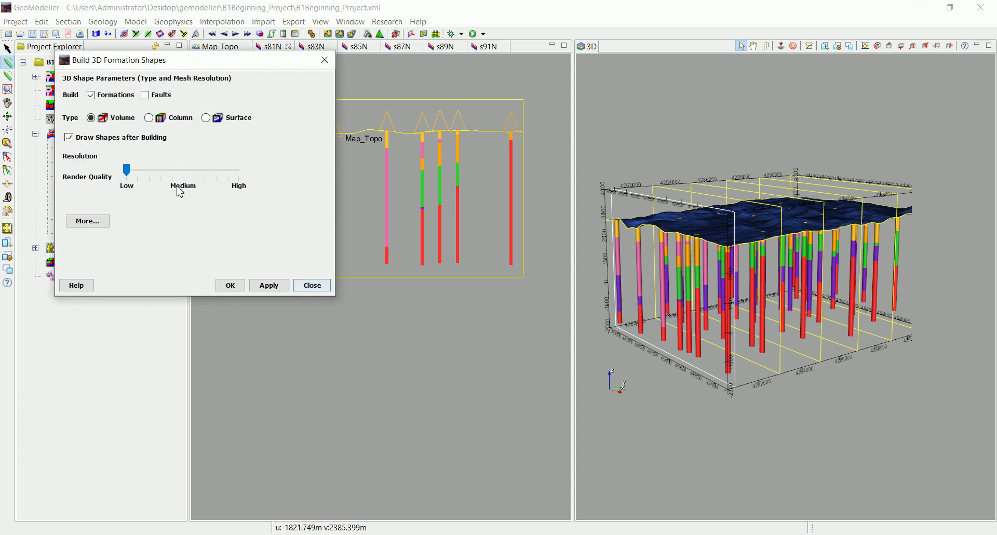
click(128, 171)
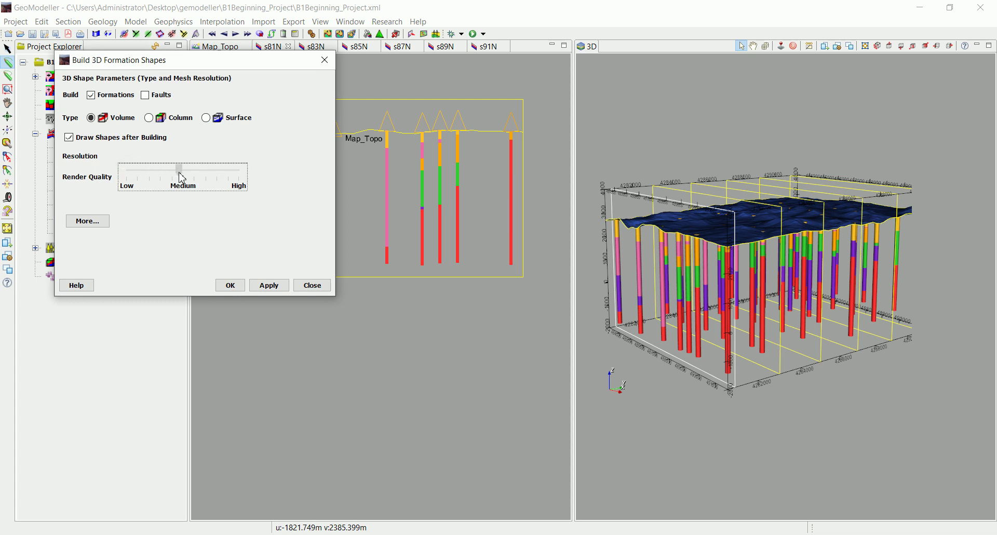
click(230, 285)
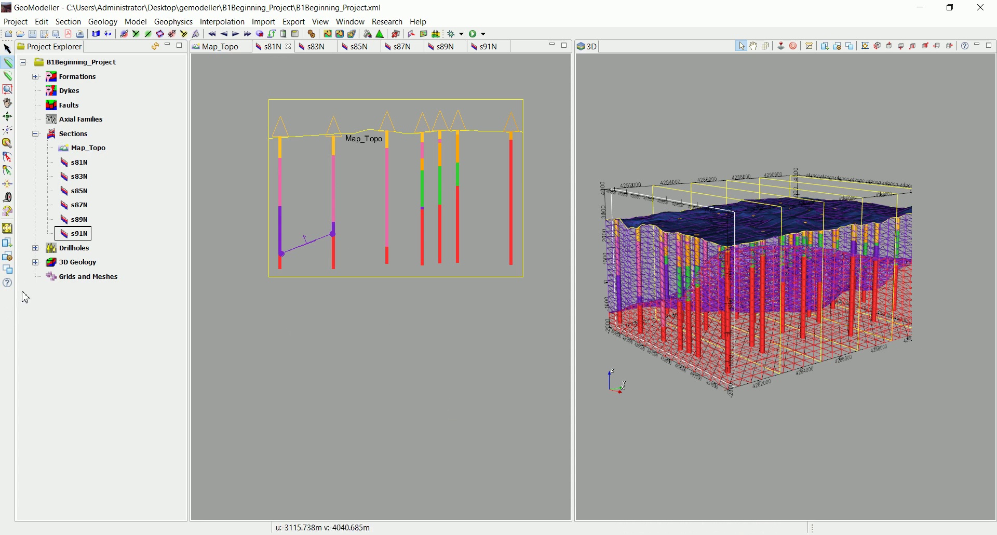
Step: Display the f2 volume of Series_f2 as a shaded solid and examine it in the 3D view
drag(675, 286, 784, 252)
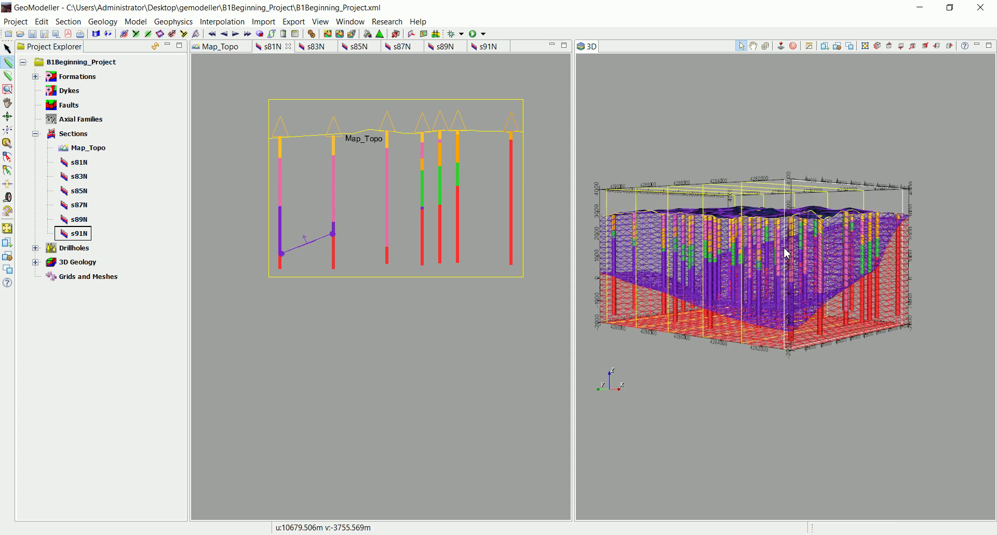
click(35, 262)
click(47, 277)
click(86, 291)
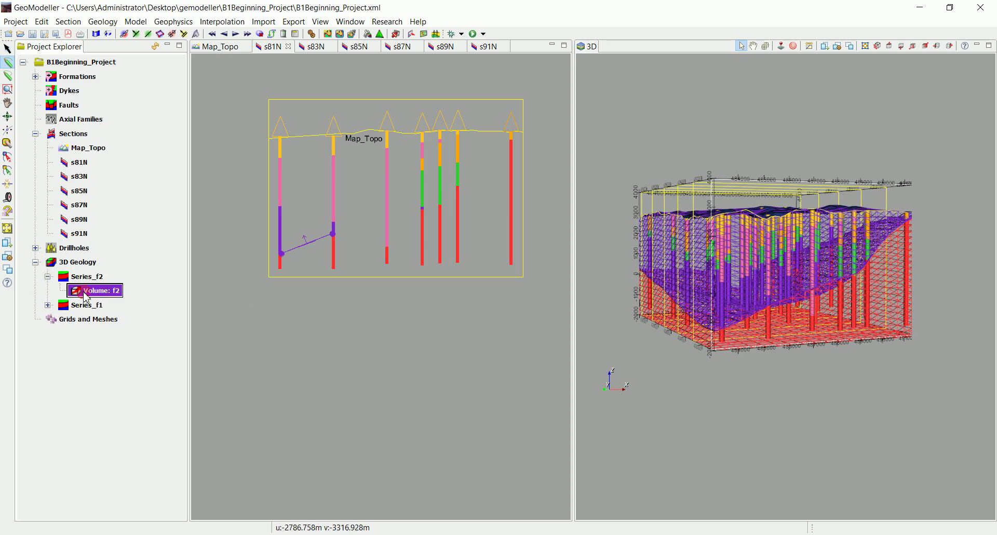
right_click(86, 295)
click(124, 323)
drag(993, 203, 877, 260)
Step: Display the f1 volume of Series_f1 as a shaded solid and examine the complete 3D model
click(48, 305)
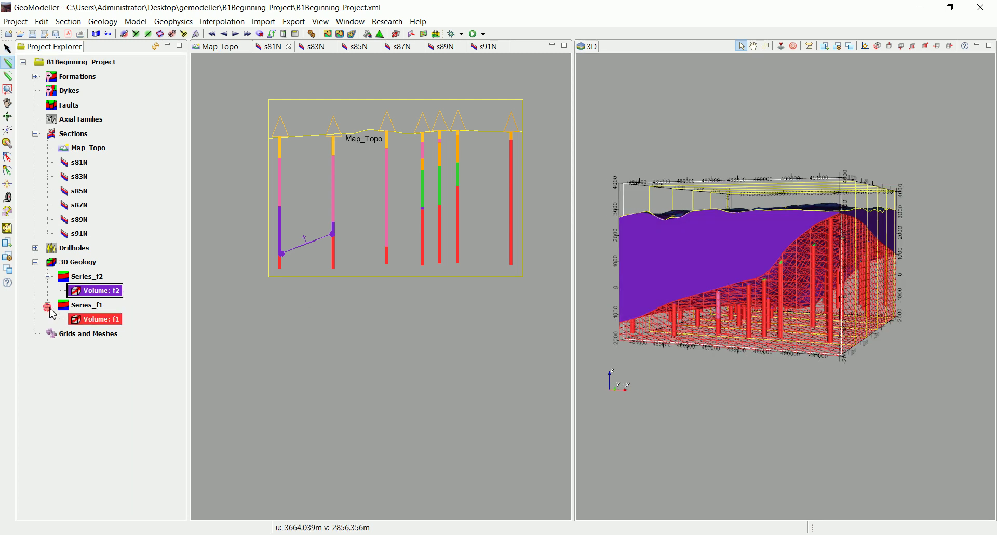
right_click(87, 319)
click(113, 353)
mouse_move(589, 345)
mouse_down()
mouse_move(788, 291)
mouse_move(750, 283)
mouse_move(824, 252)
mouse_move(772, 276)
mouse_move(808, 306)
mouse_move(777, 330)
mouse_move(756, 375)
mouse_move(754, 285)
mouse_move(796, 301)
mouse_move(799, 318)
mouse_move(766, 307)
mouse_move(773, 292)
mouse_up()
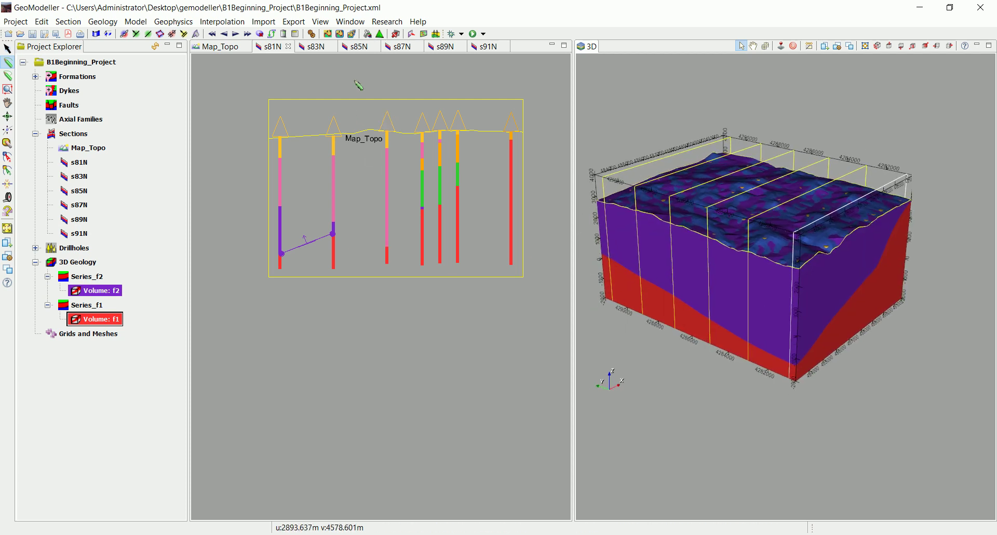
Step: Plot the f2 model lines without fill on section s81N at 50 by 50 nodes and compare them with the drillholes
click(328, 34)
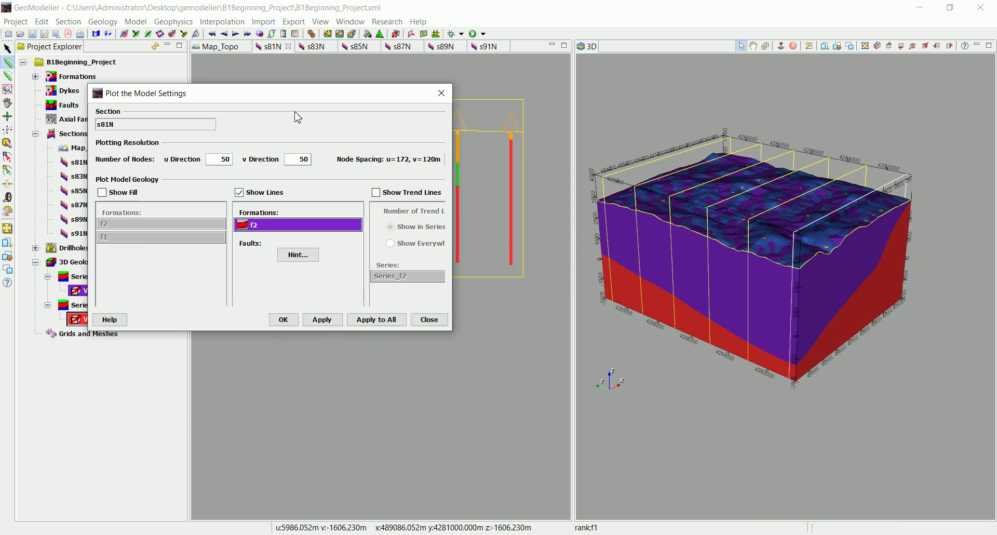
click(284, 320)
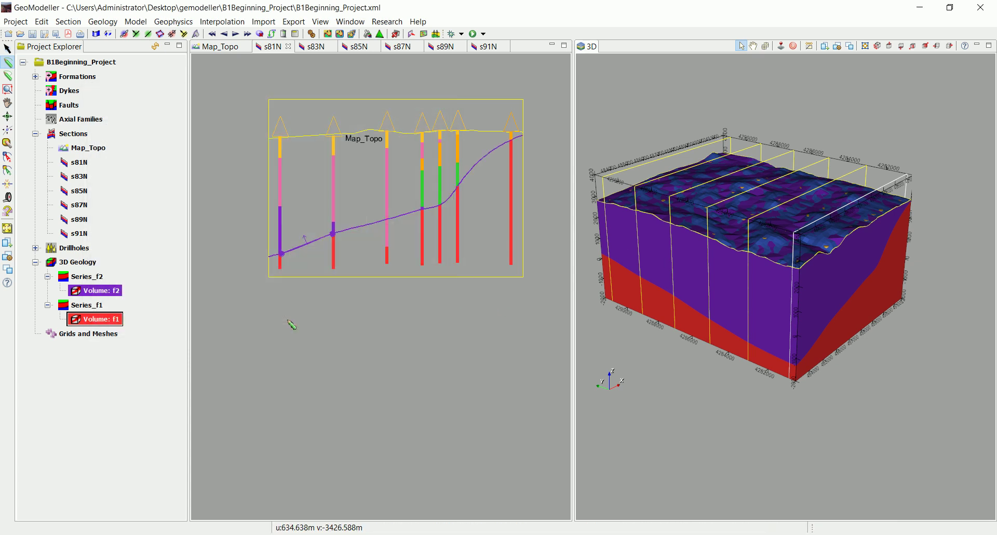
scroll(311, 271, up, 1)
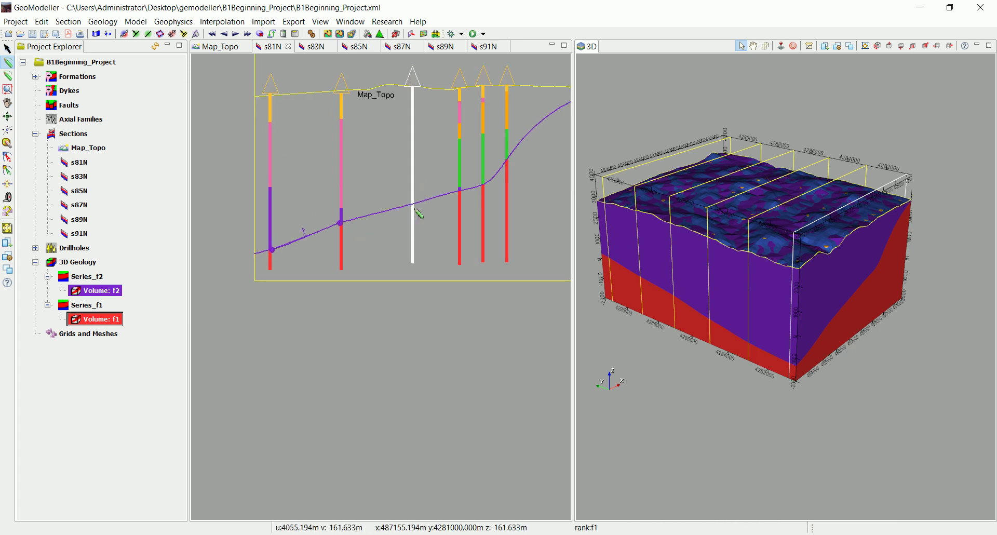
middle_drag(445, 206, 401, 230)
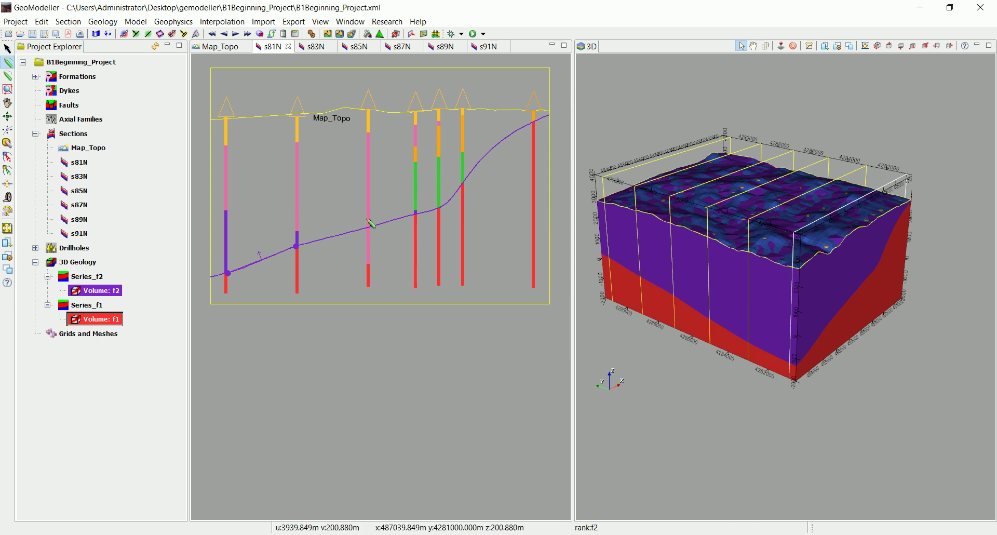
middle_drag(368, 221, 363, 261)
middle_drag(397, 186, 380, 144)
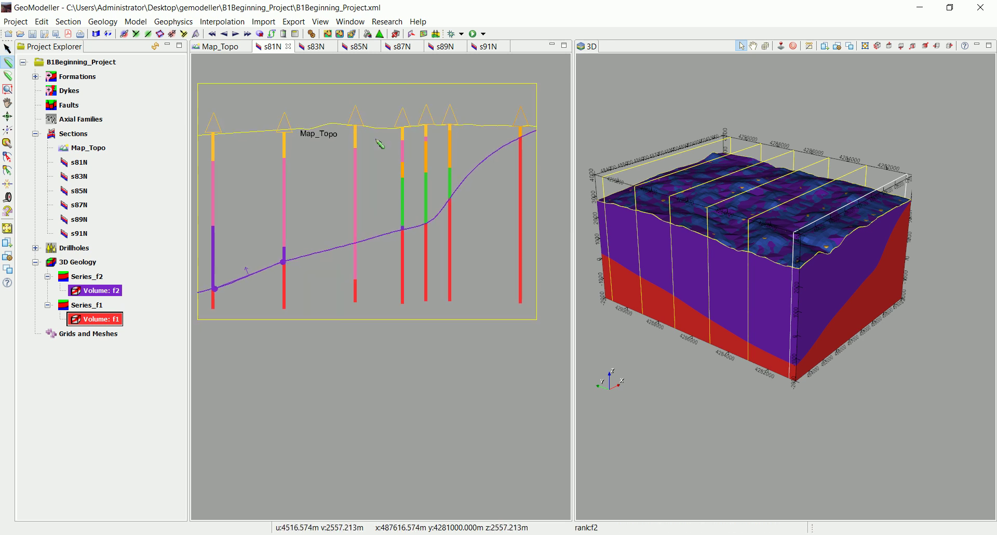
Step: Project the drillhole data onto section s87N and plot the f2 model line there against the drillholes
click(407, 49)
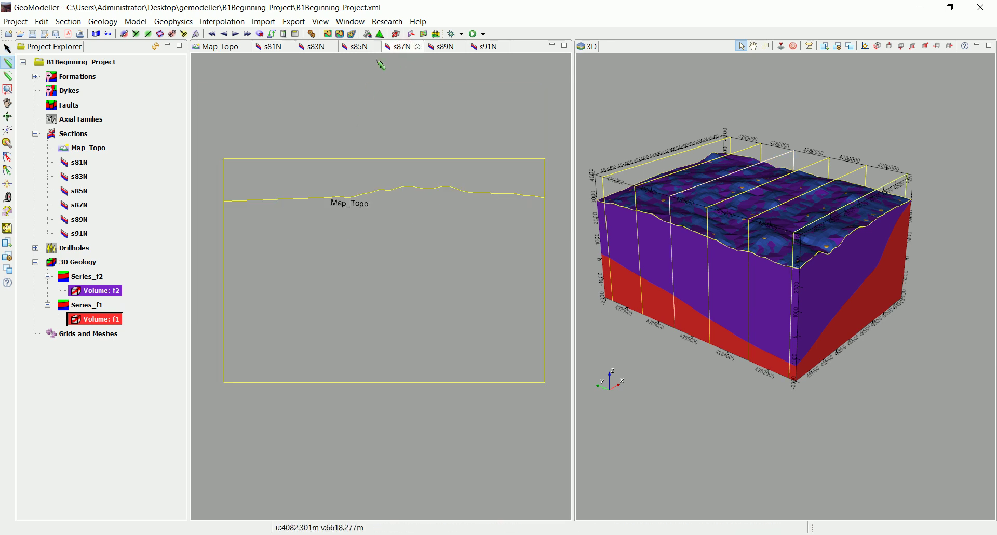
click(411, 34)
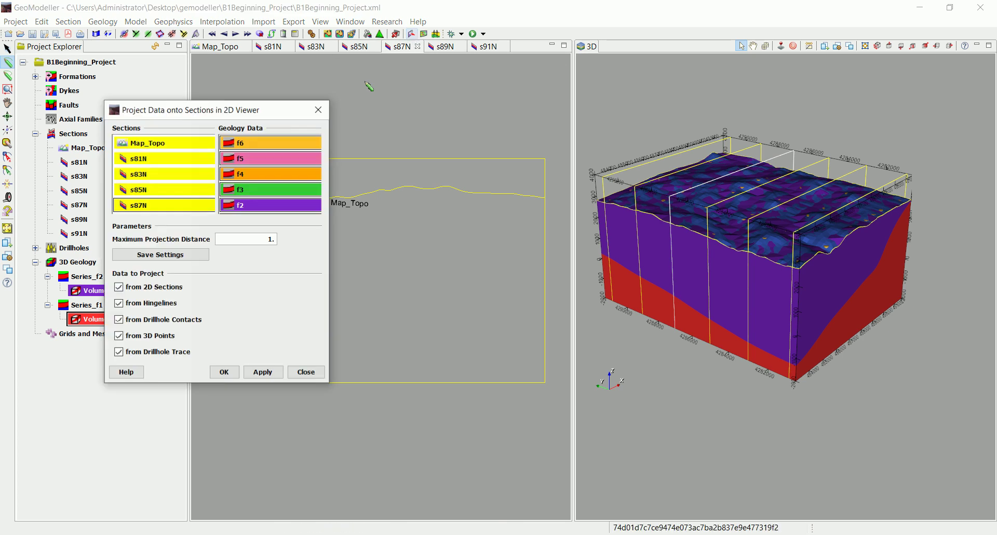
click(225, 372)
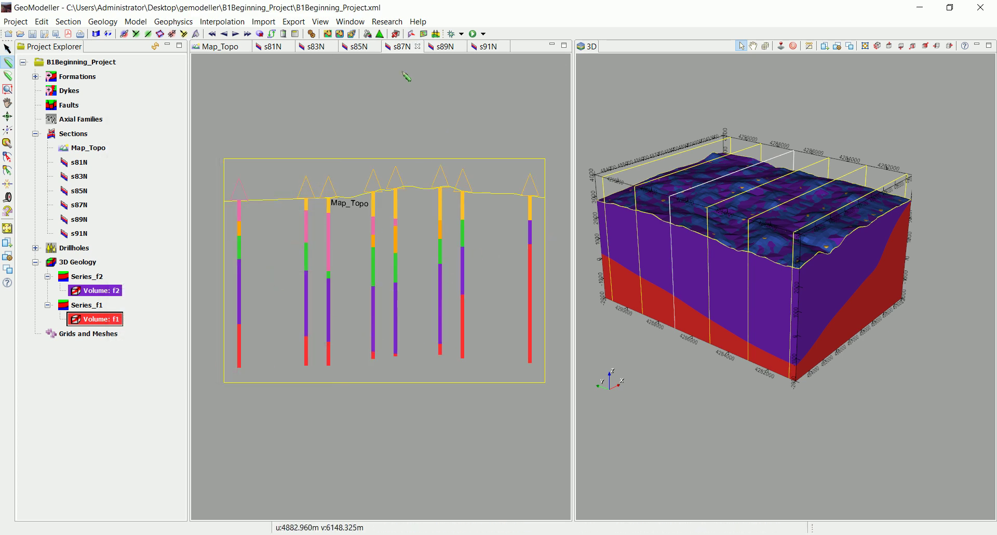
click(340, 35)
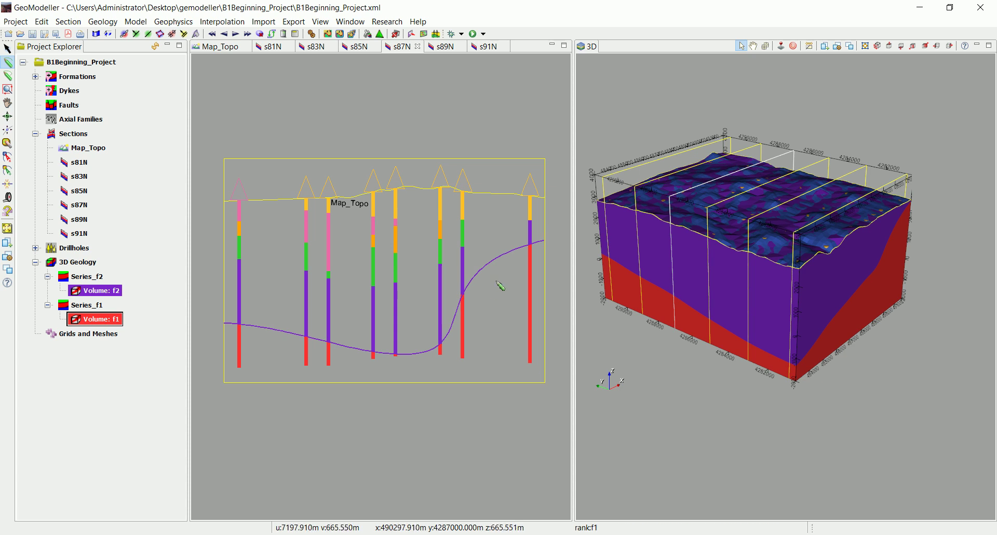
Step: Project the drillhole data onto section s89N, plot the f2 model line and compare it with the drillhole contacts
click(444, 47)
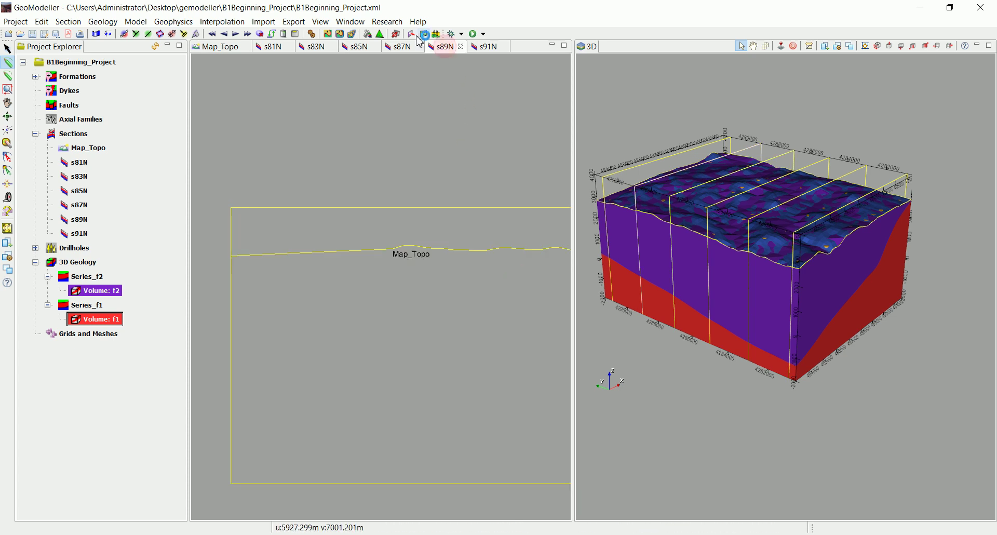
click(411, 34)
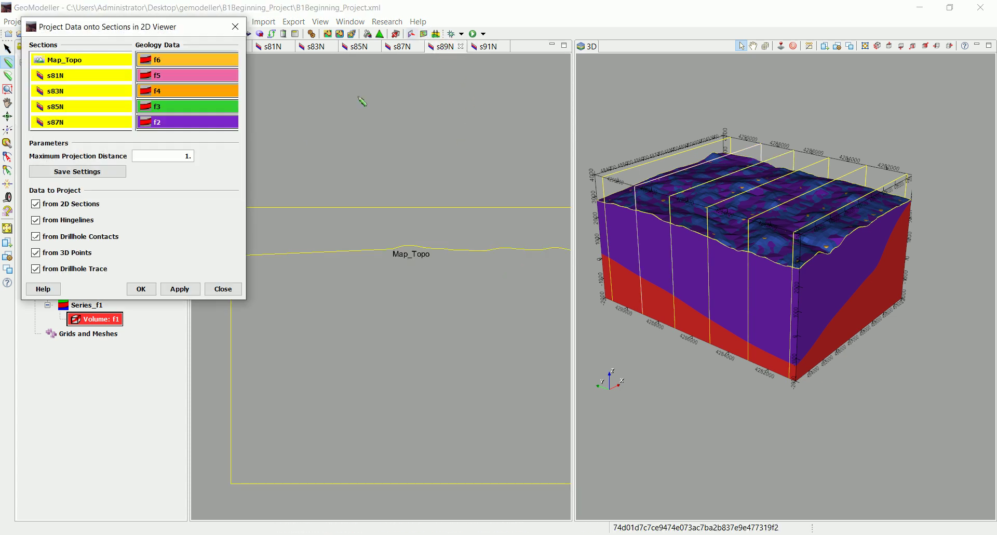
click(154, 291)
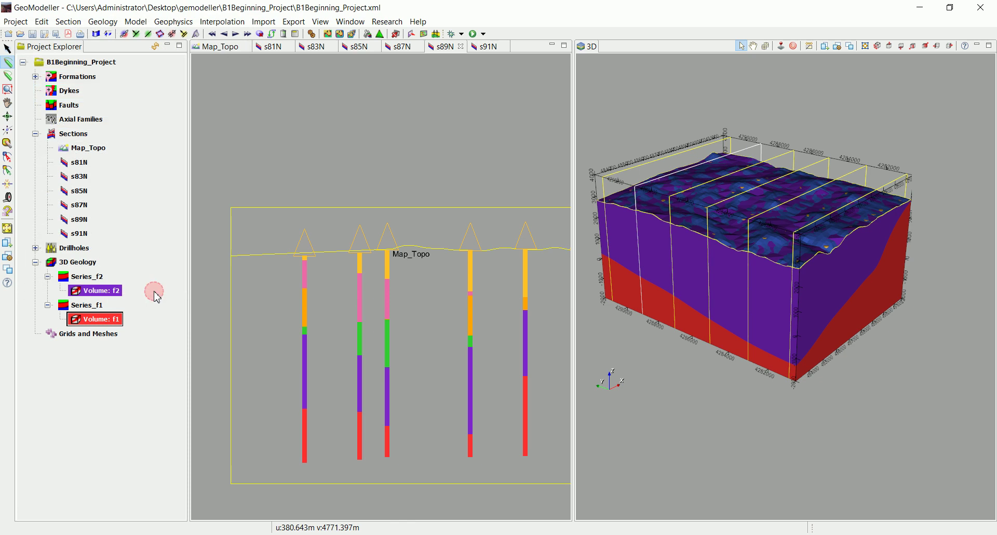
click(340, 33)
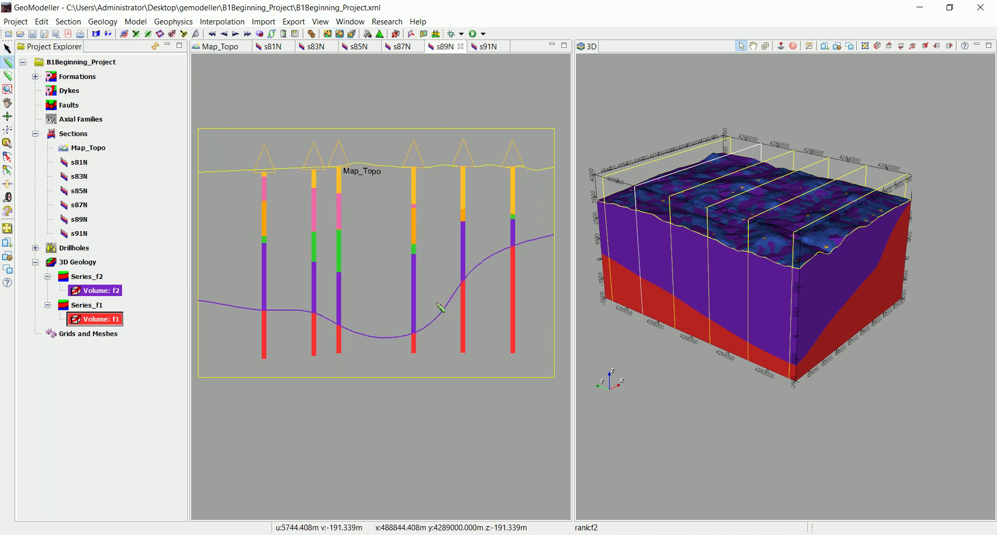
scroll(429, 311, down, 1)
middle_drag(416, 282, 403, 267)
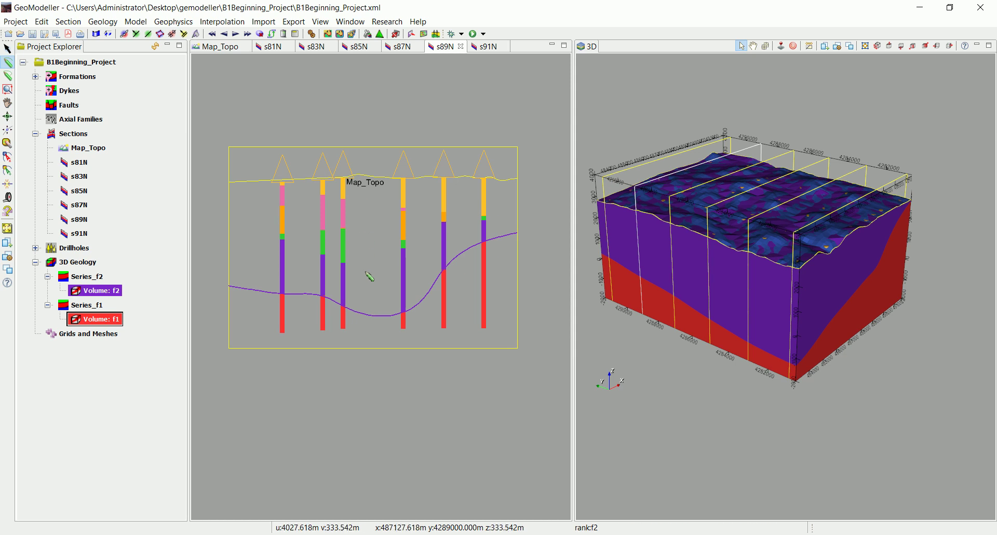